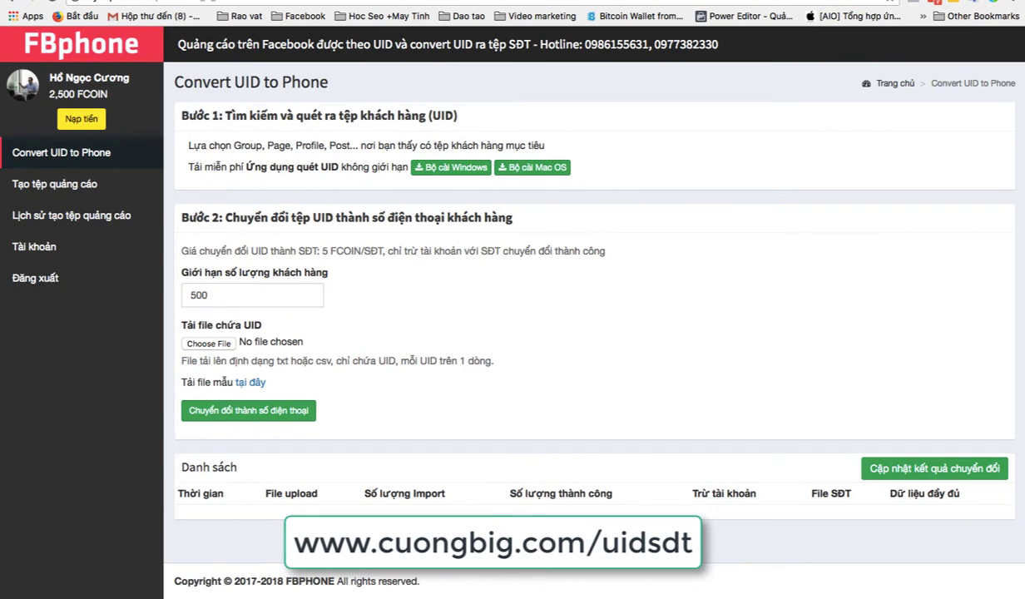
Open the presenter's own Facebook profile in the browser and expand the full text of the "Siêu Target Facebook" post.
text(f)
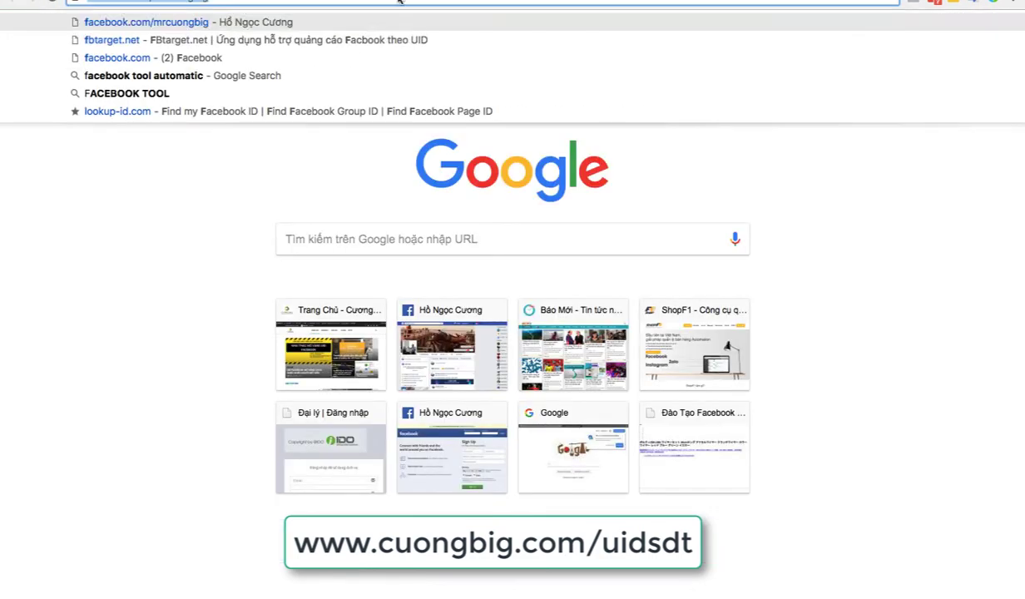
click(131, 23)
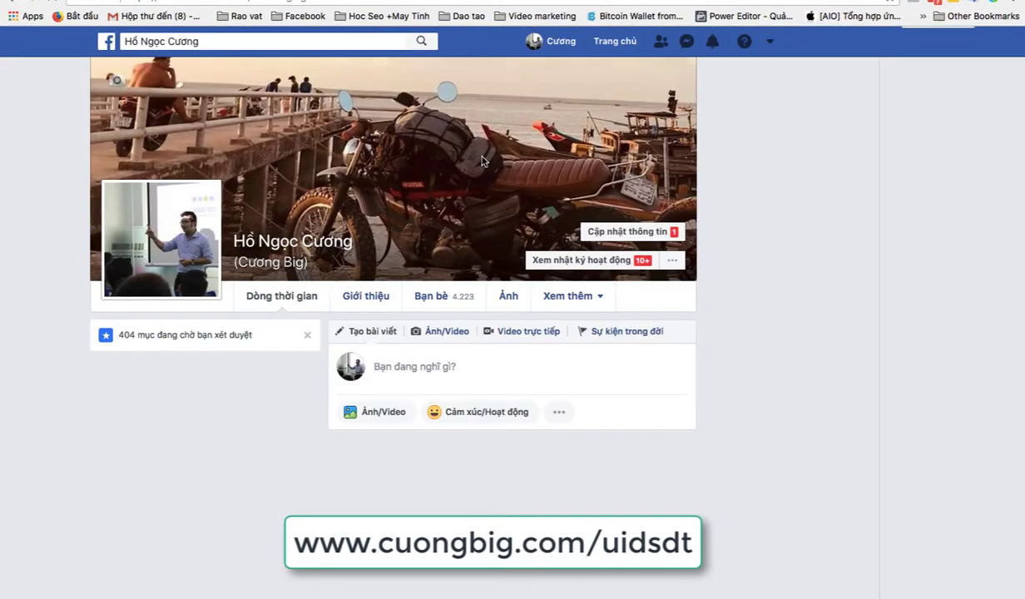
scroll(668, 341, down, 3)
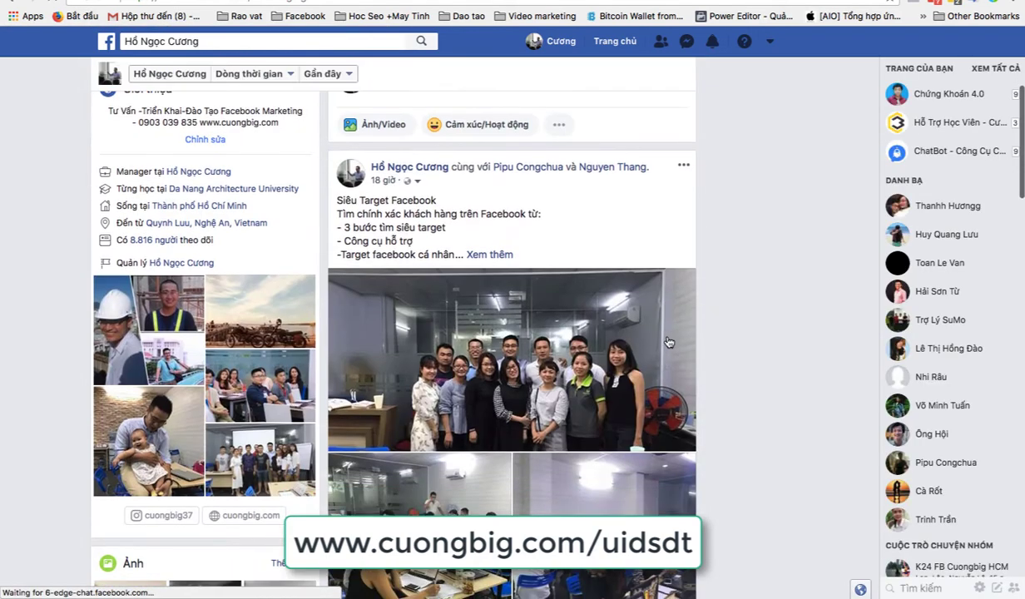
click(489, 254)
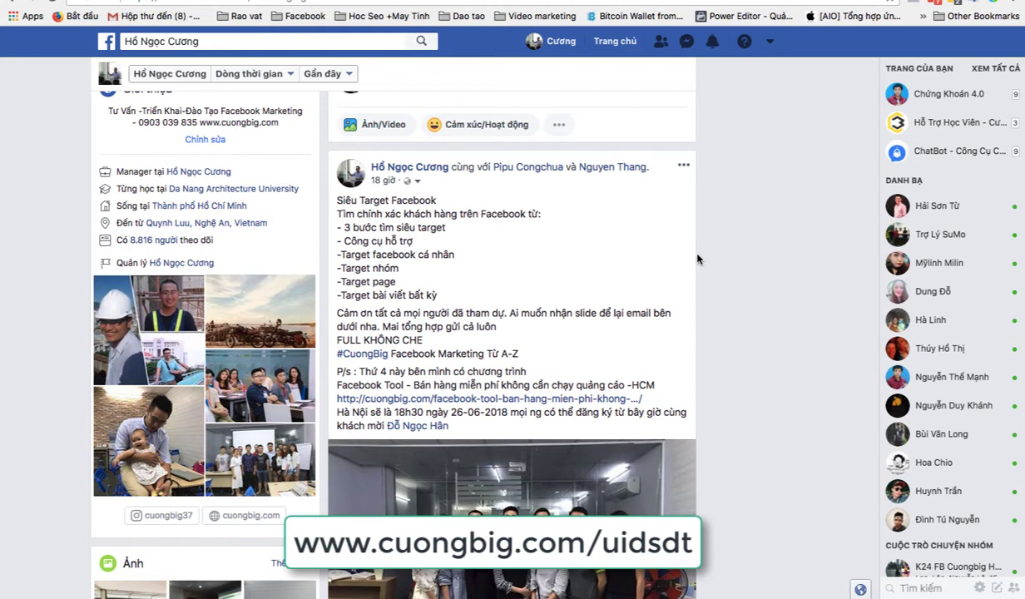
scroll(510, 200, down, 1)
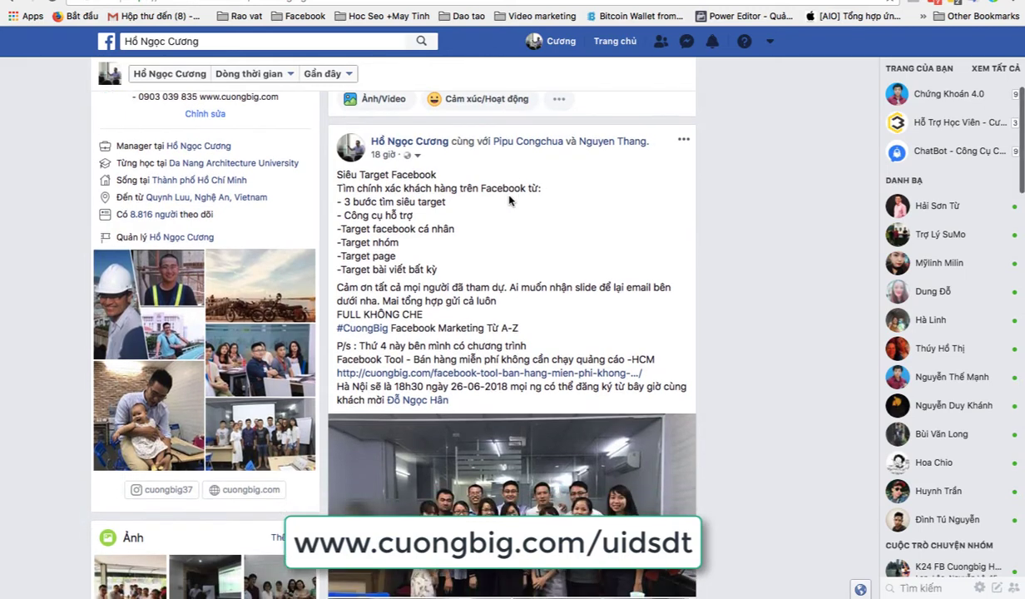
Copy the link address of the "Siêu Target Facebook" post and check who reacted to it.
right_click(384, 158)
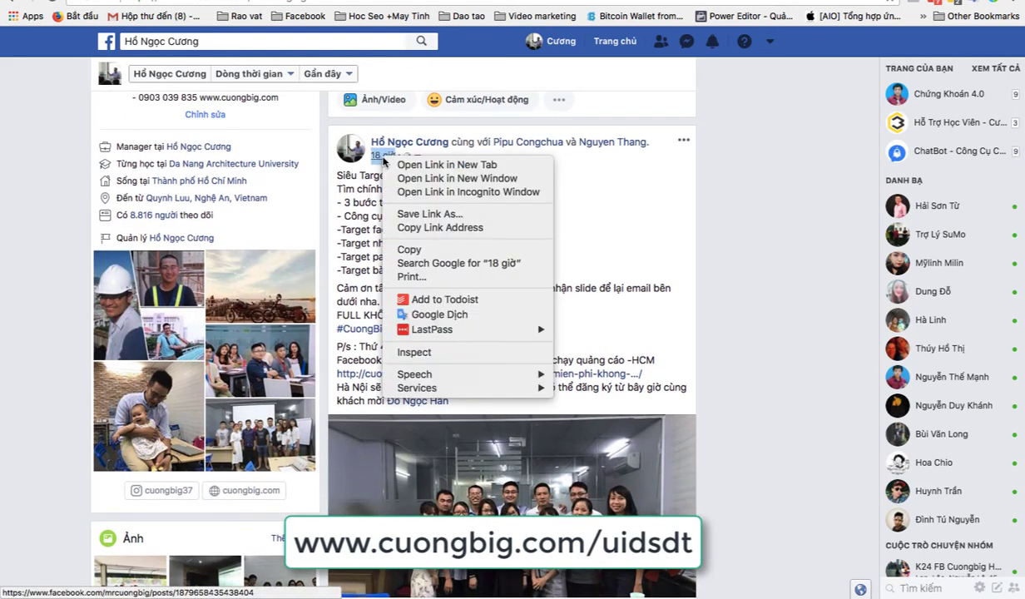
click(438, 231)
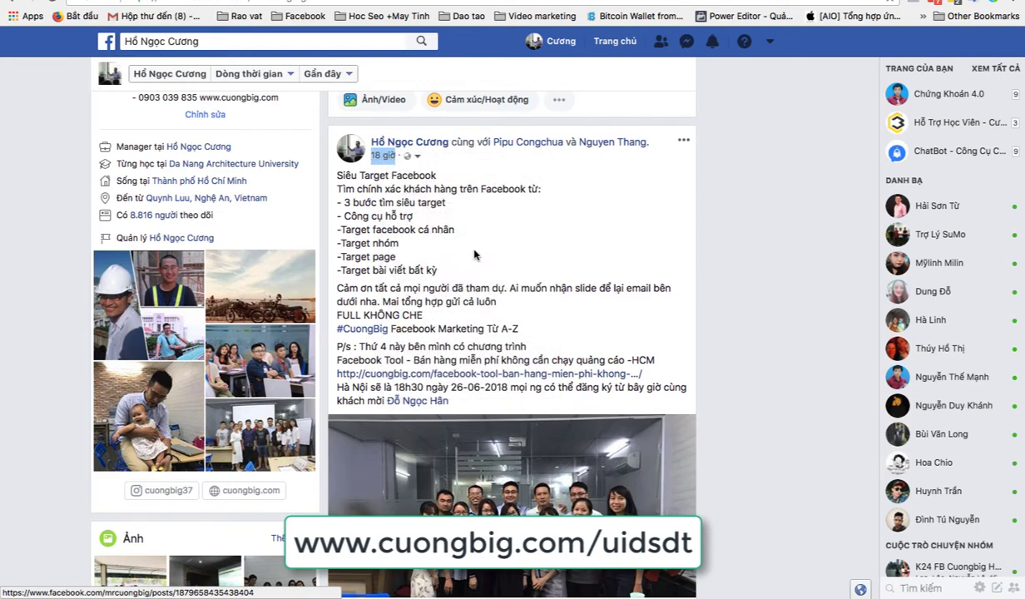
scroll(487, 360, down, 5)
scroll(487, 360, down, 3)
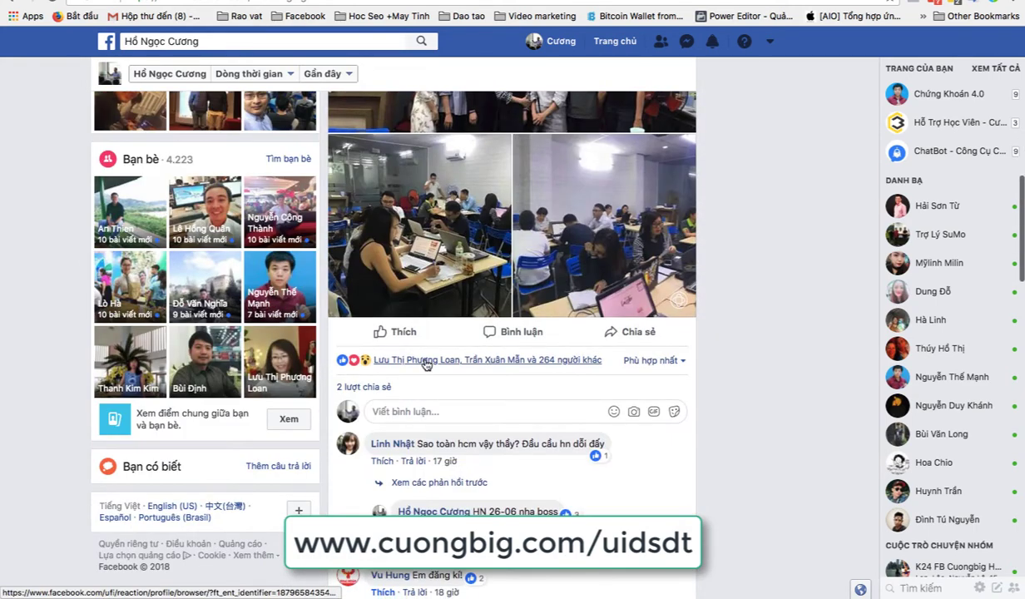
mouse_move(537, 368)
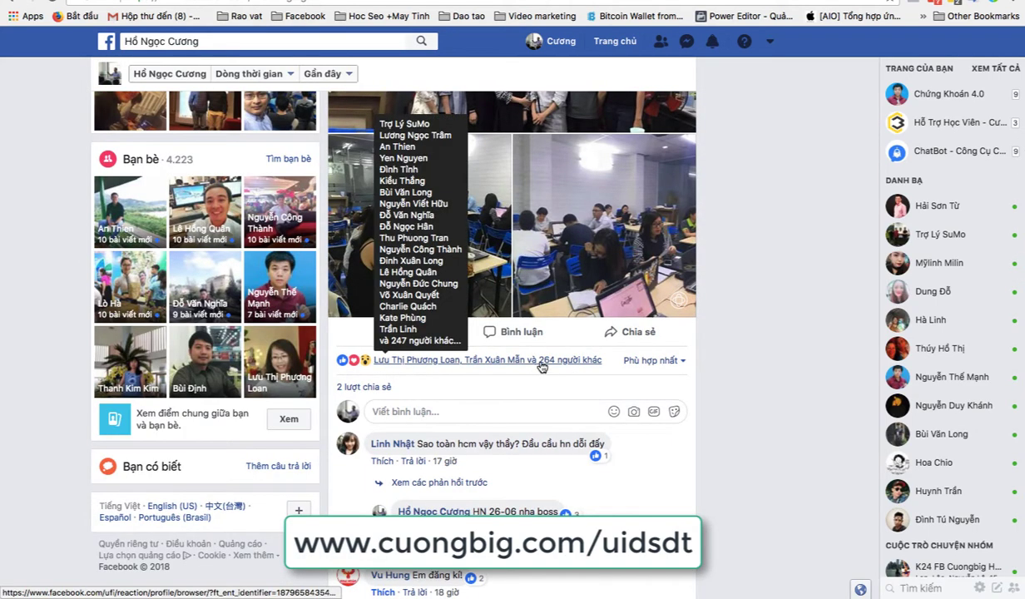
Switch to FBTarget.net, paste the copied post URL for Quét bài viết and scan UIDs from its comments and likes.
key(ctrl+Tab)
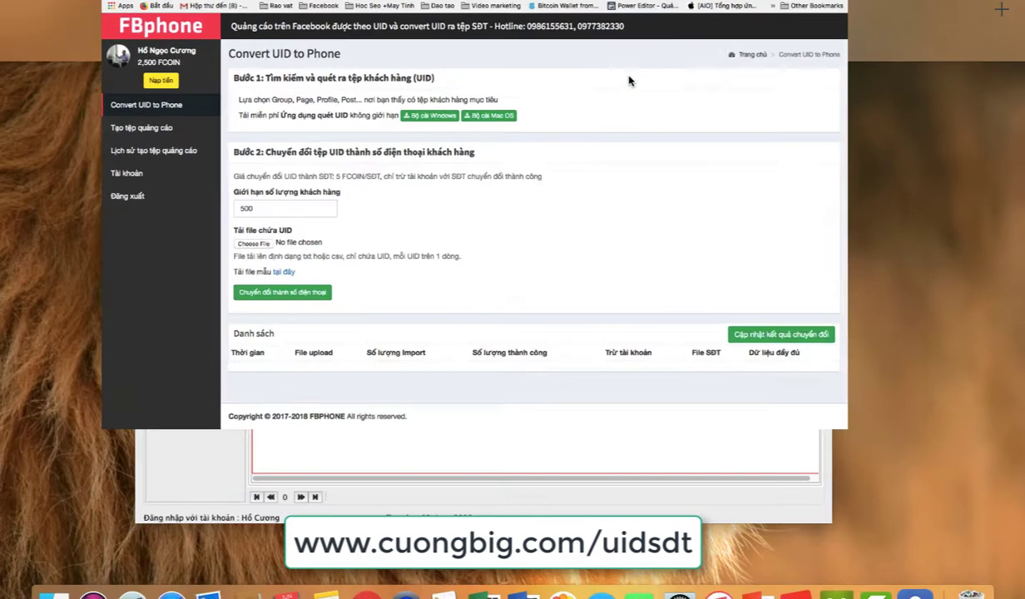
key(super+Tab)
click(276, 124)
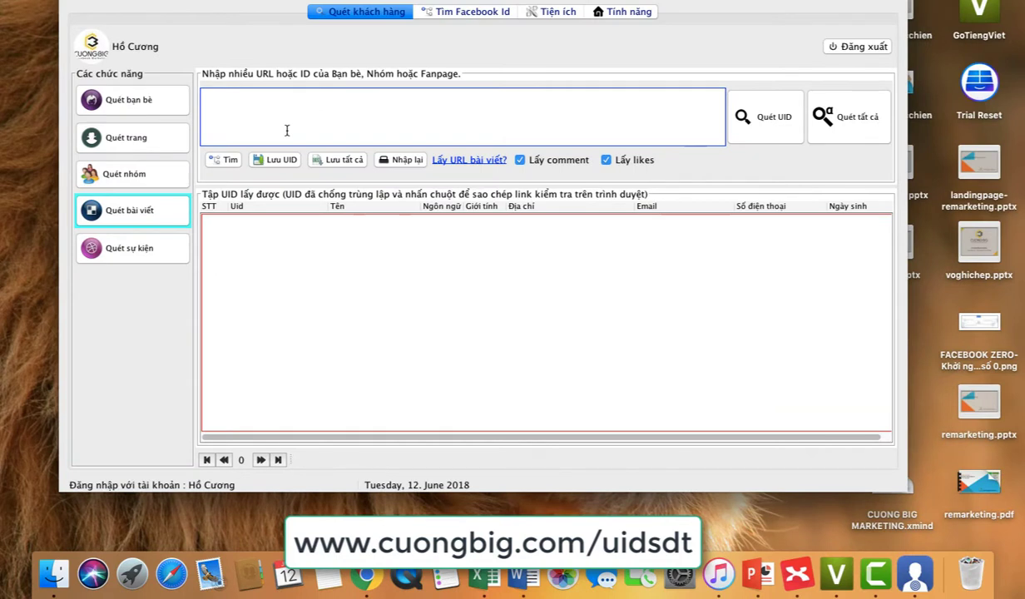
key(super+v)
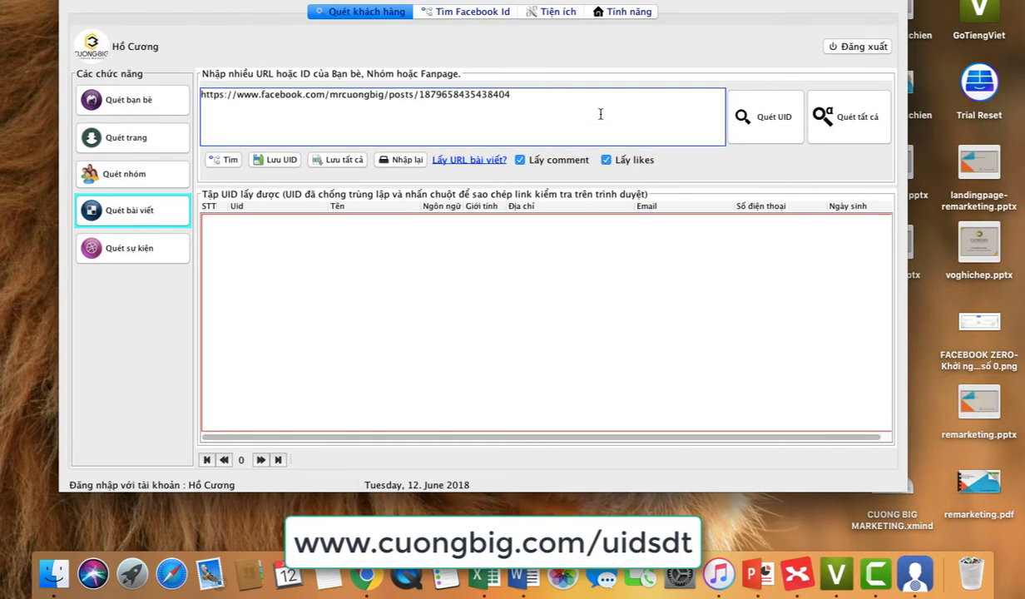
mouse_move(617, 103)
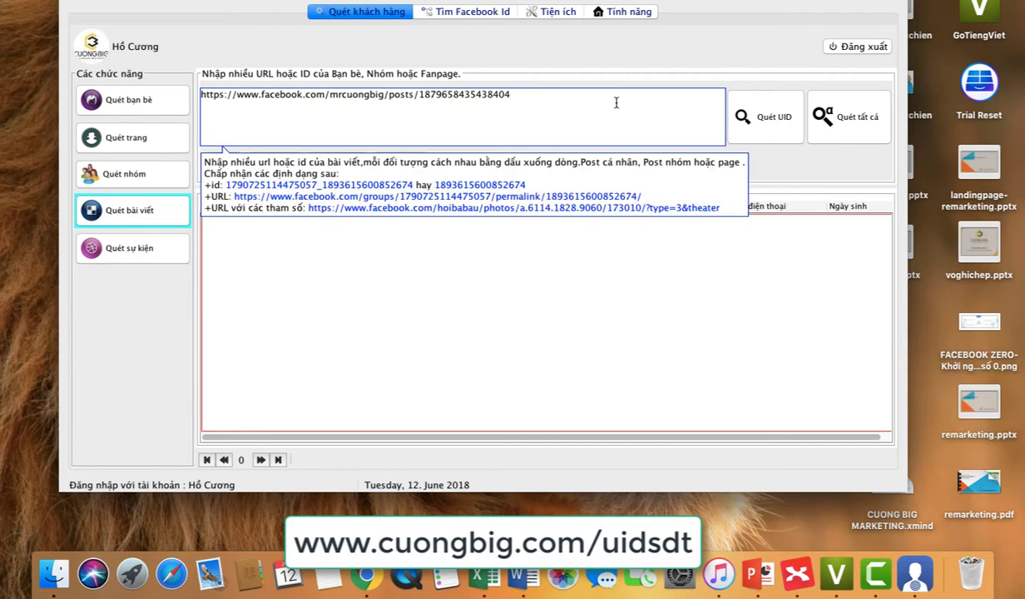
click(781, 136)
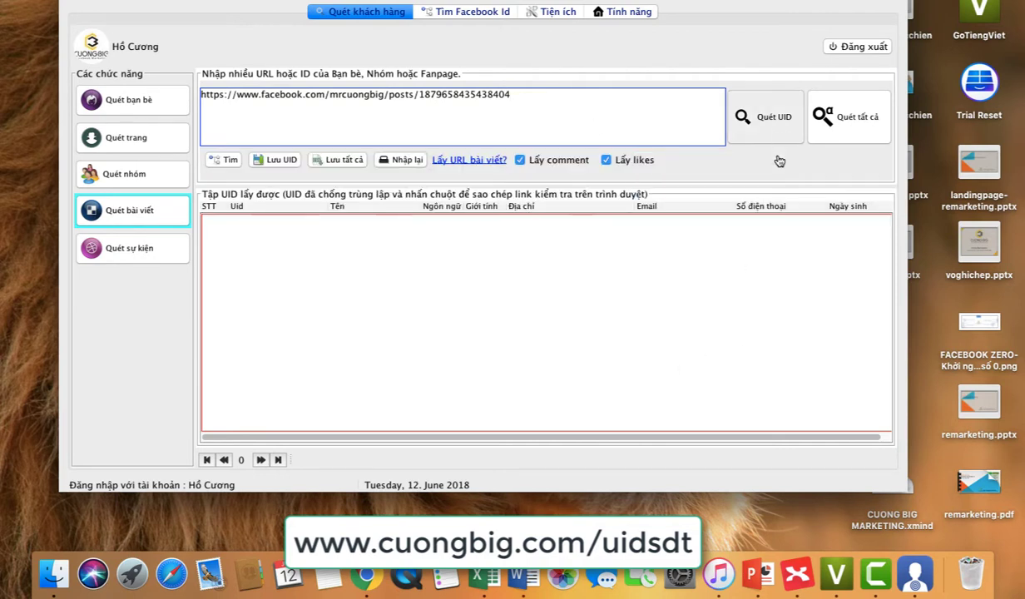
click(767, 123)
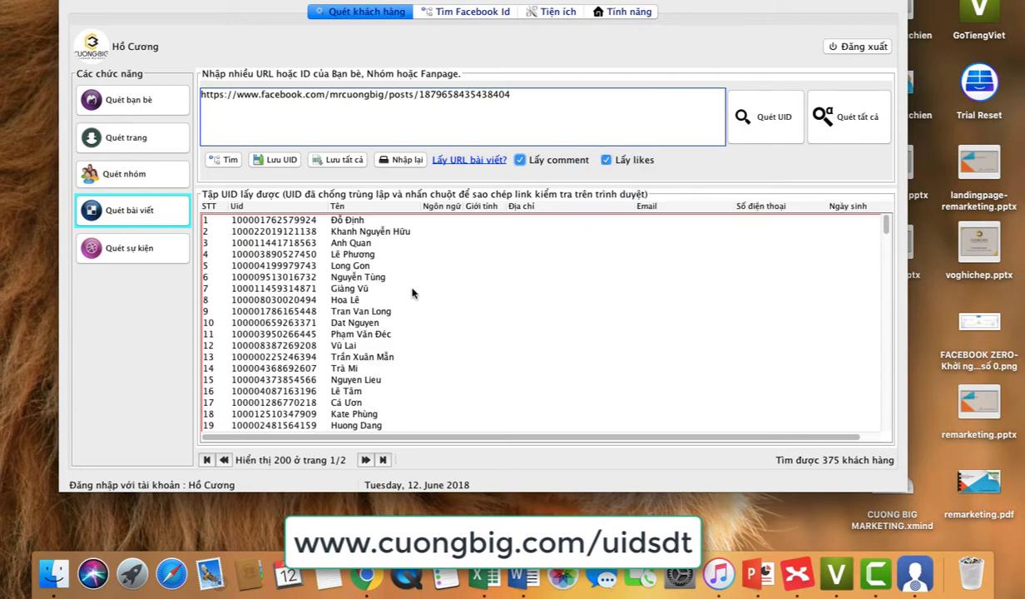
Look through the list of UIDs and names scanned from the post.
scroll(412, 293, down, 2)
scroll(412, 293, up, 2)
scroll(412, 293, down, 2)
scroll(412, 293, down, 8)
scroll(412, 293, up, 8)
scroll(412, 293, up, 1)
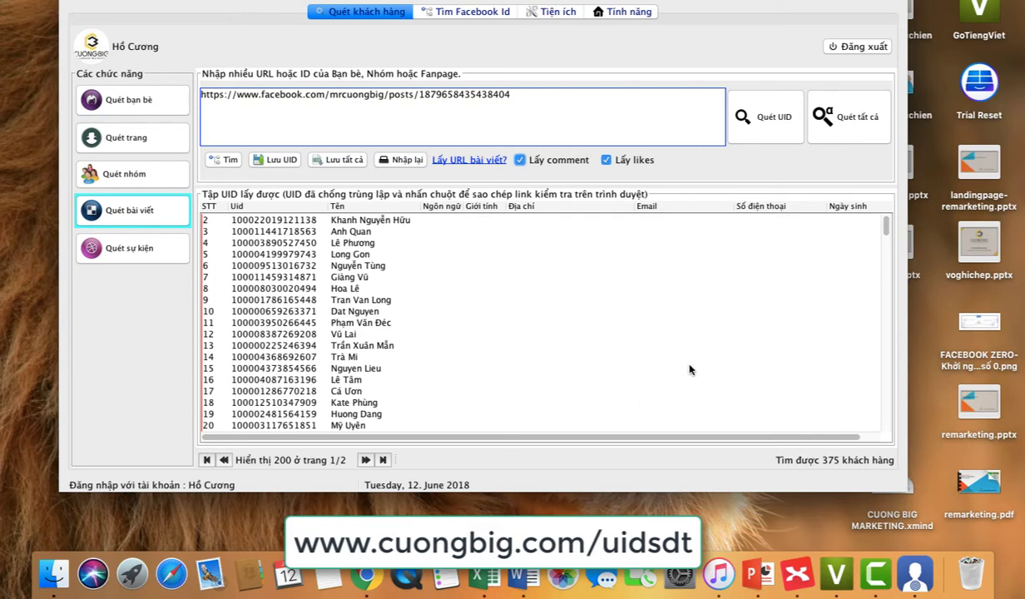
scroll(416, 315, up, 1)
scroll(416, 314, down, 9)
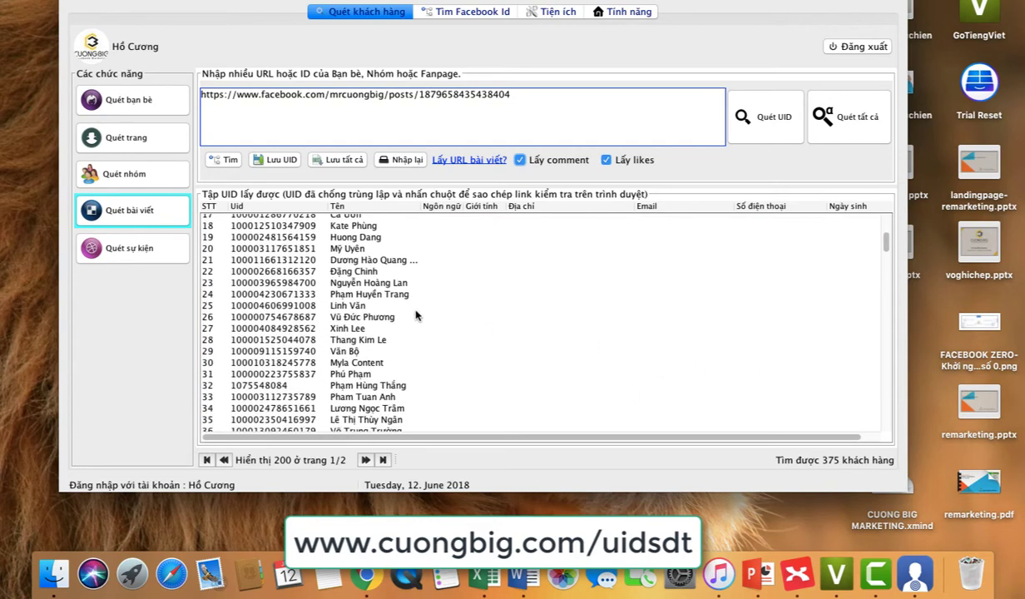
scroll(416, 315, down, 8)
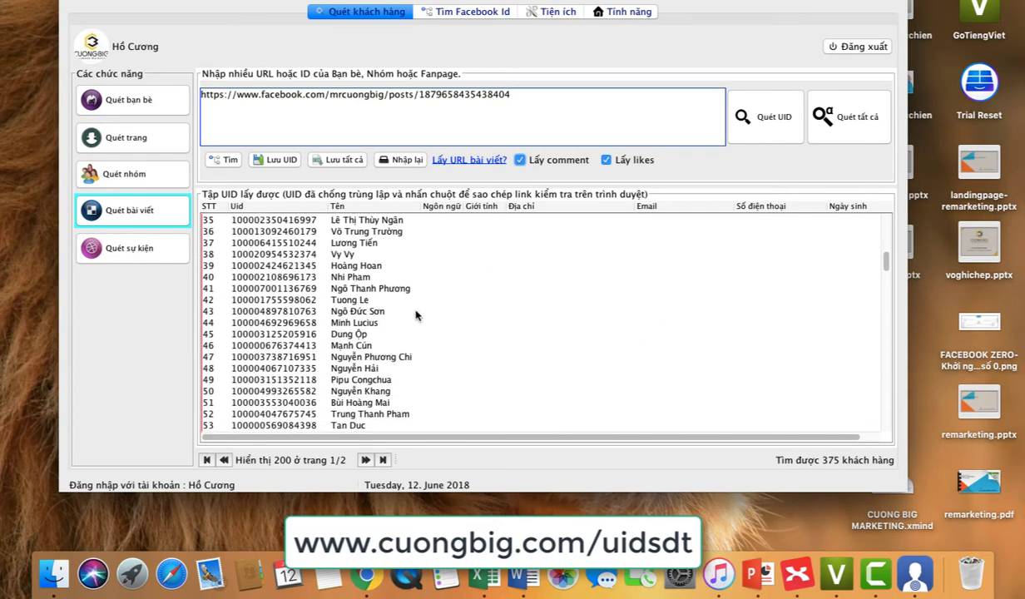
Save the scanned UIDs to the Desktop as uid-like-bai-viet-sieu-target.txt.
click(282, 162)
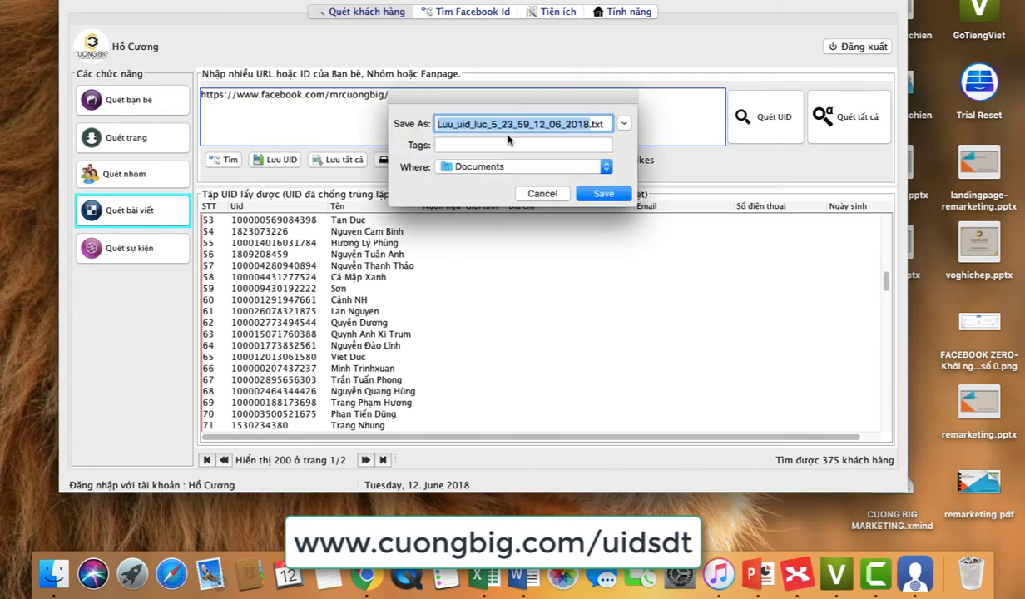
text(uid-like-bai-viet-sieu-target)
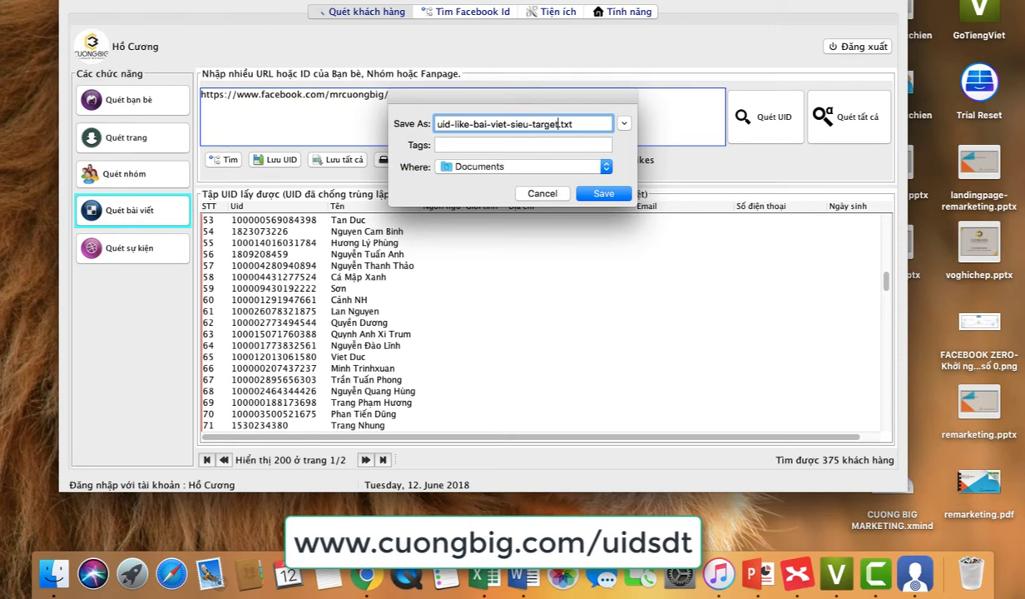
click(497, 169)
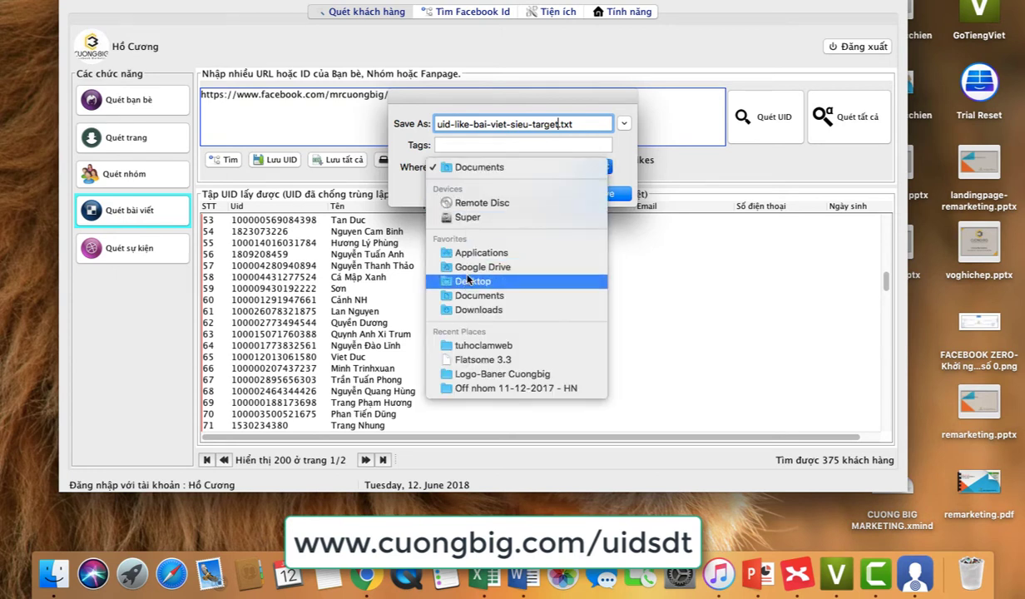
click(471, 274)
click(600, 194)
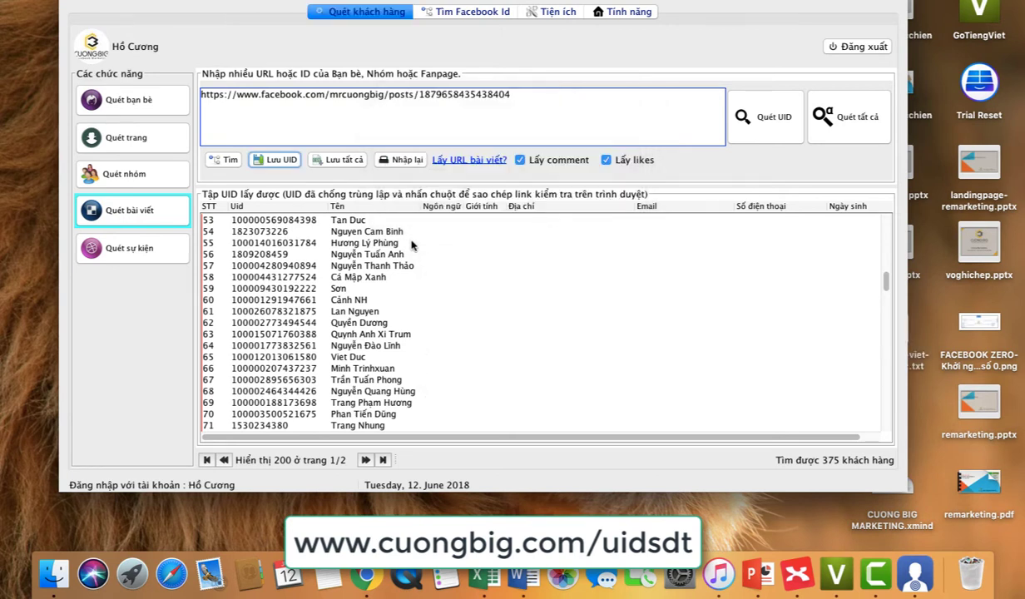
Set the scanner to Quét bạn bè, and in Chrome copy the profile URL of the children's clothing seller from the Facebook news feed.
click(150, 109)
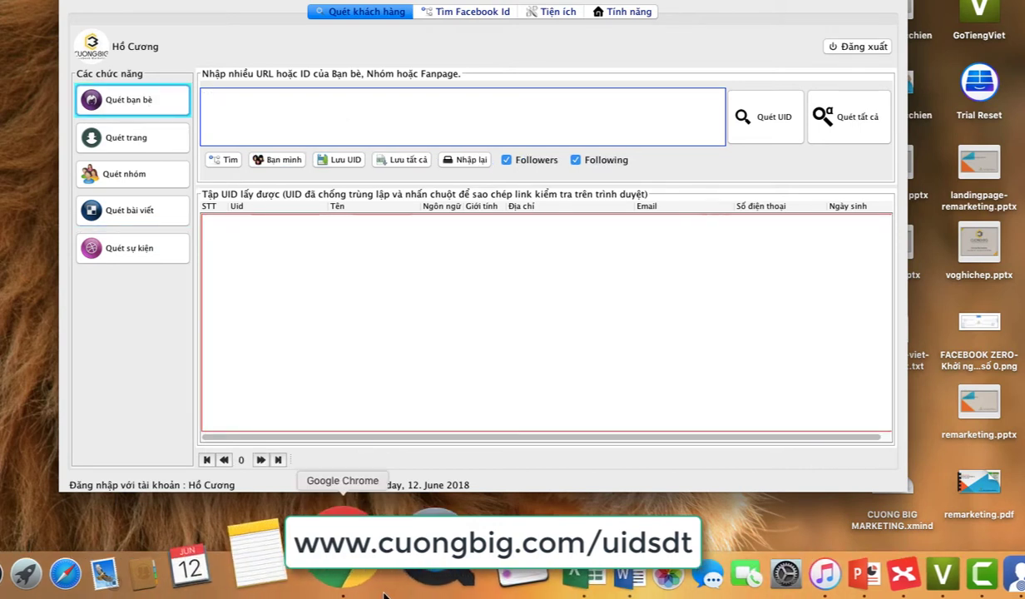
click(367, 575)
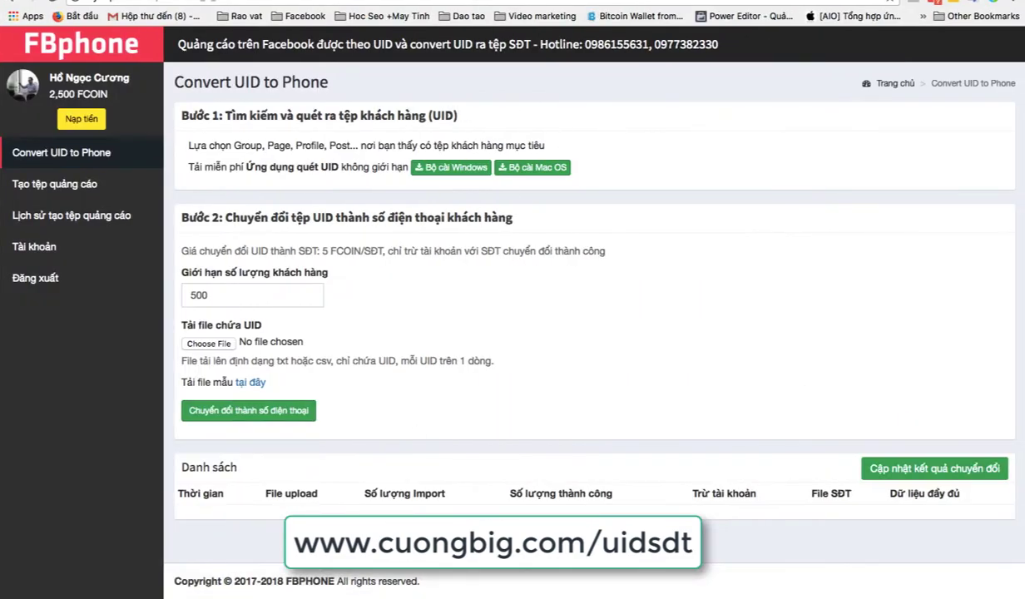
key(ctrl+Tab)
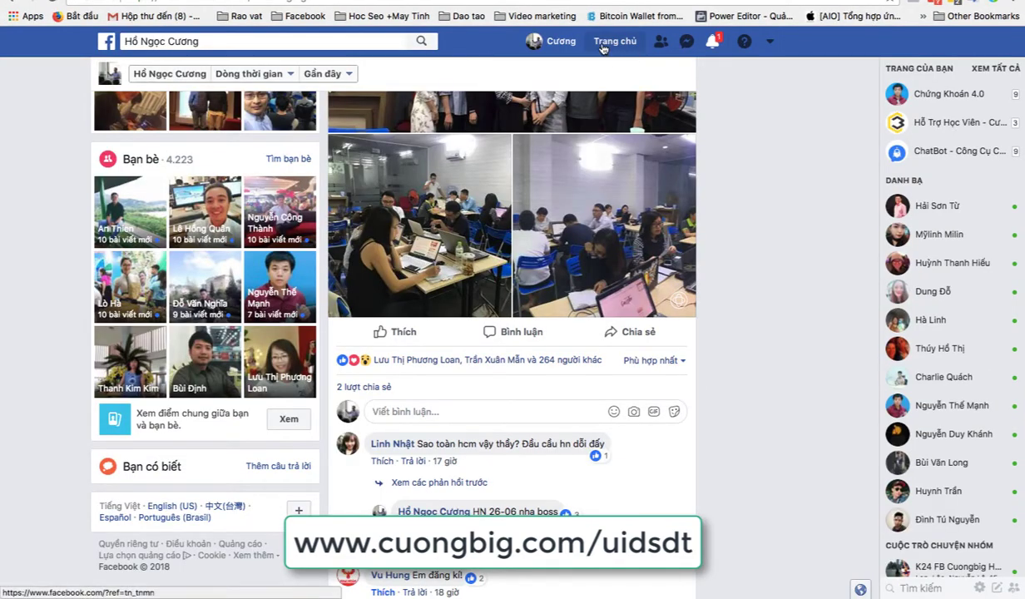
click(597, 45)
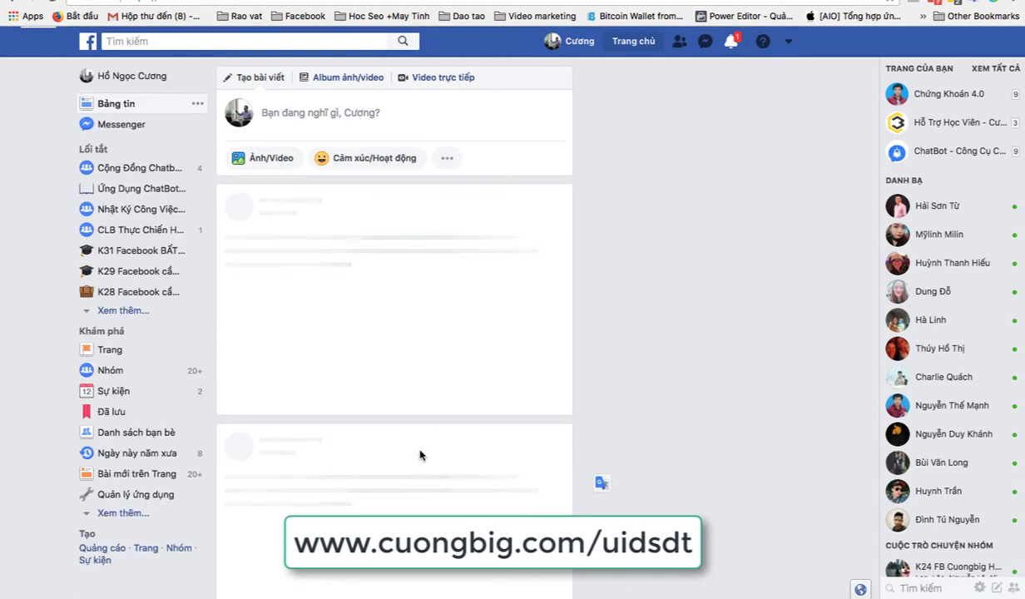
scroll(397, 349, down, 2)
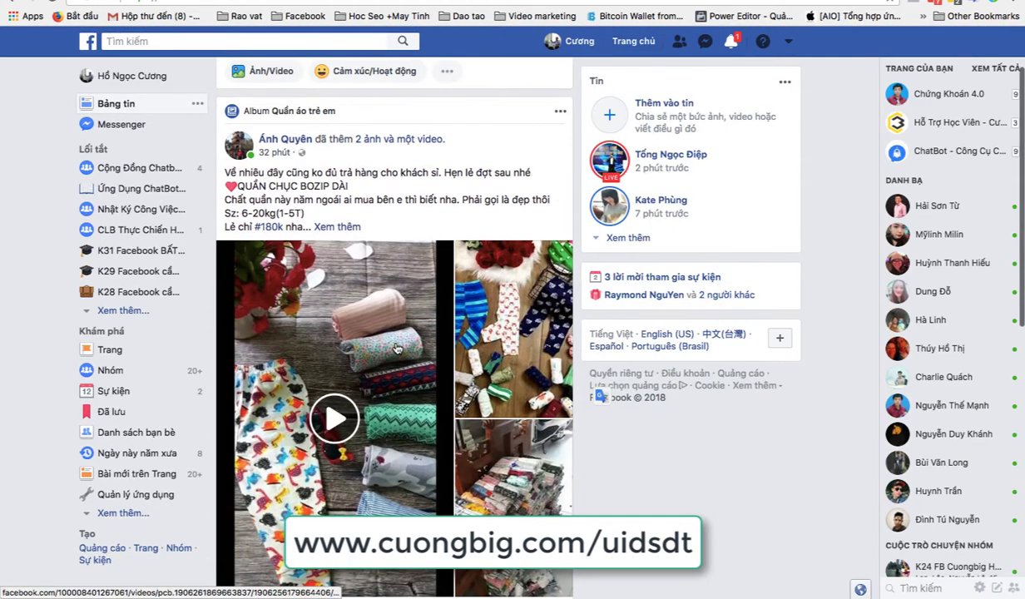
click(302, 140)
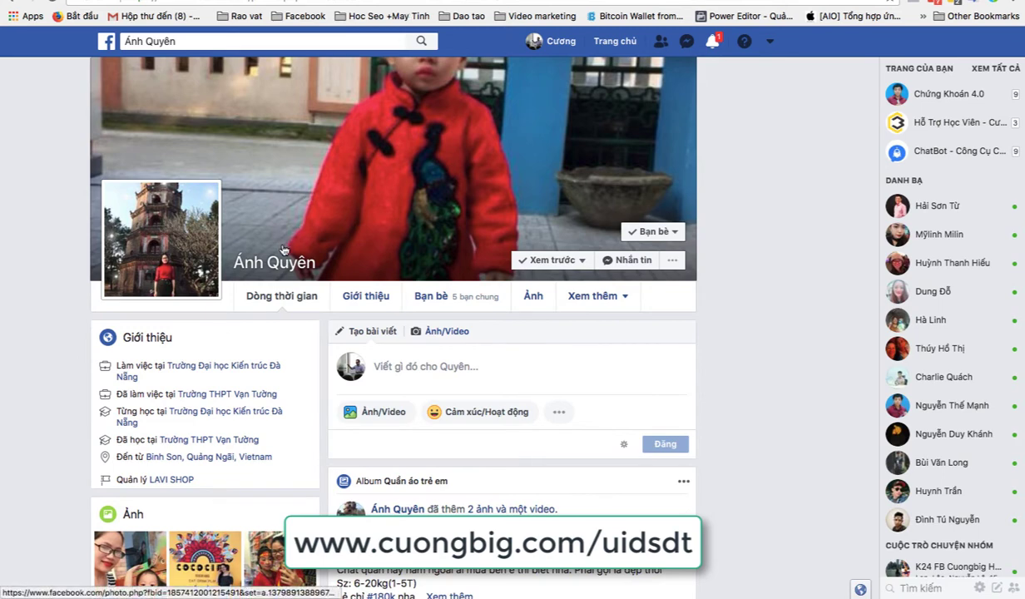
click(418, 4)
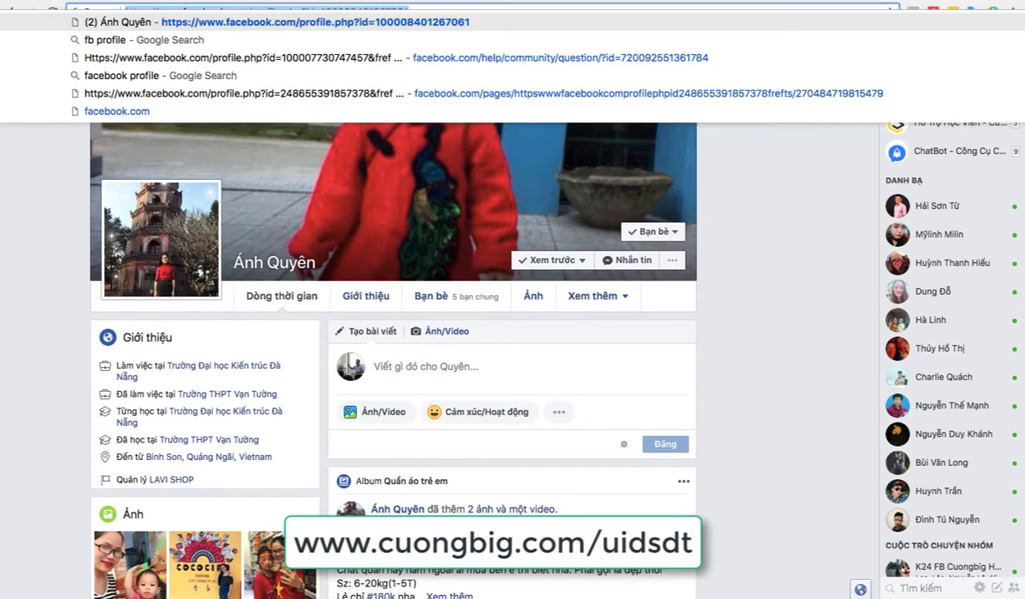
Back in FBTarget.net, paste the seller's profile URL, scan the UIDs with Followers and Following included, and look through the list.
key(ctrl+Up)
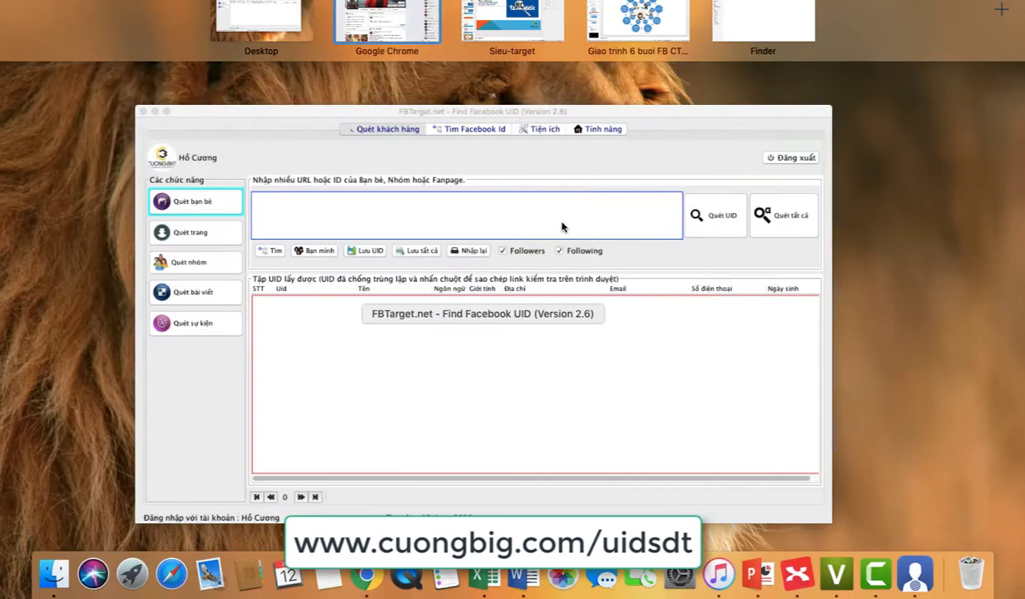
click(453, 215)
click(255, 117)
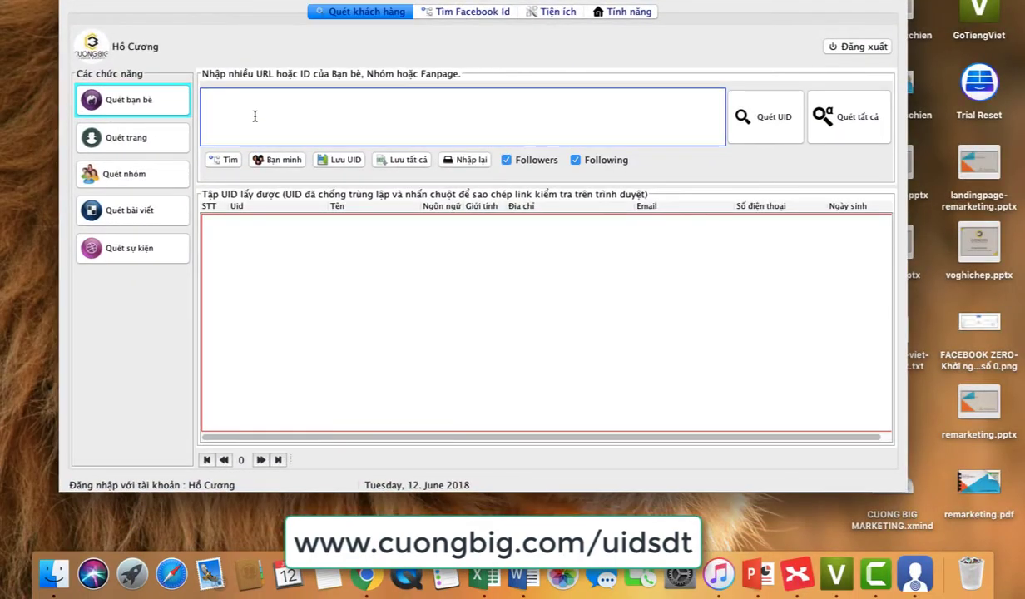
key(super+v)
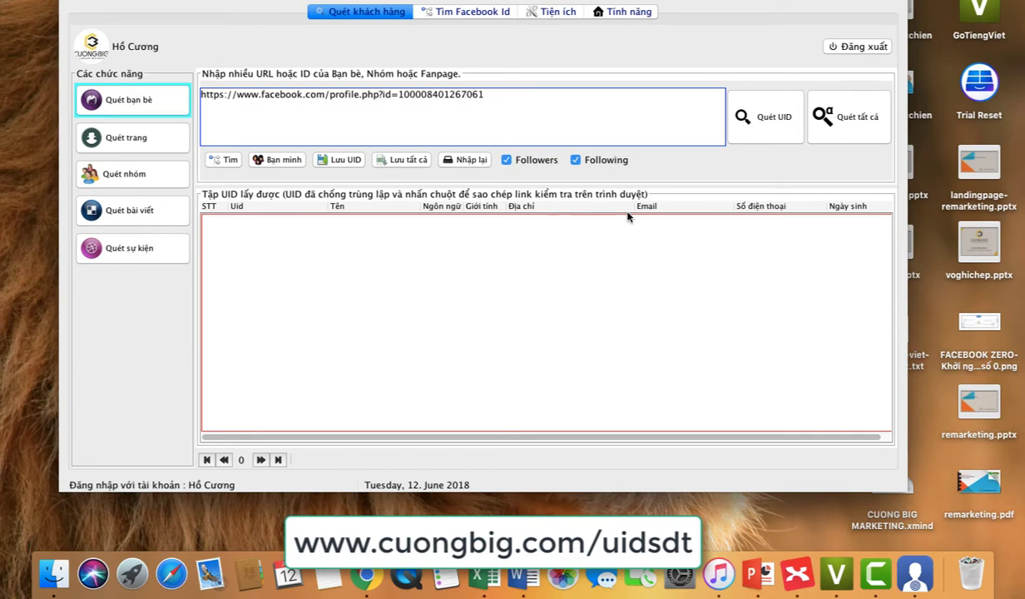
click(766, 122)
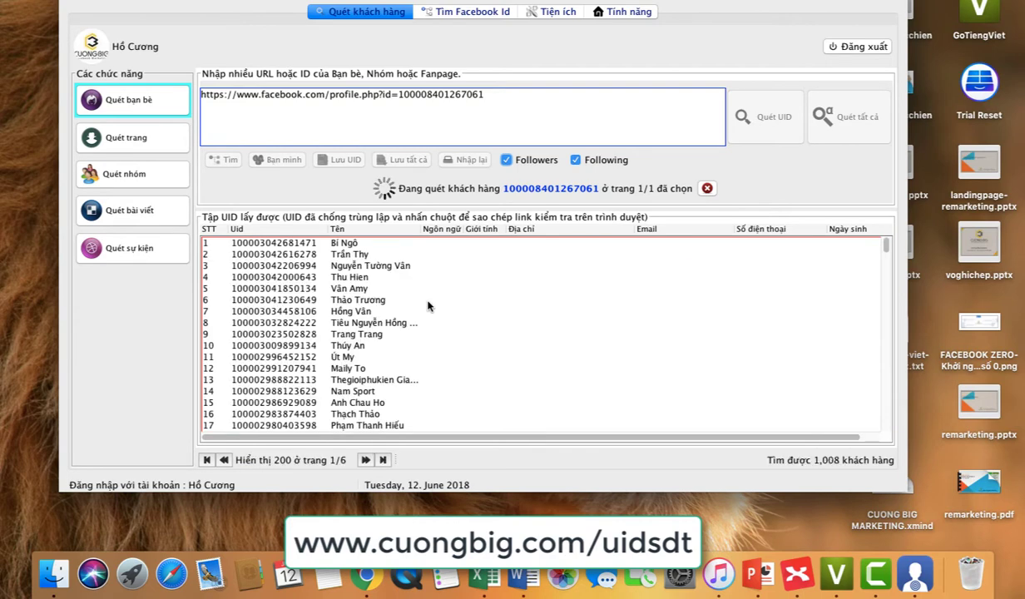
scroll(428, 306, down, 15)
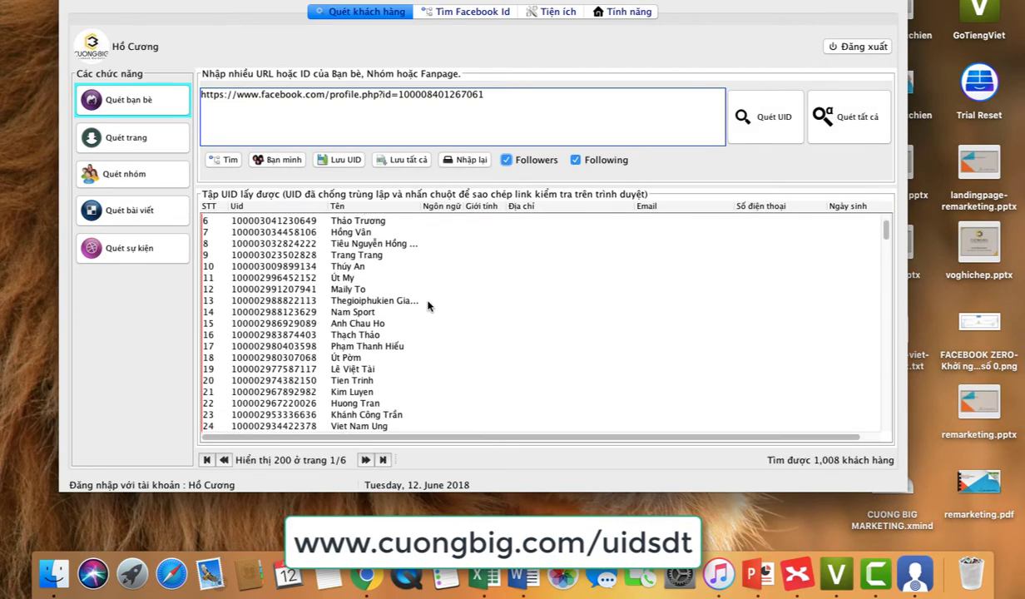
scroll(428, 307, down, 20)
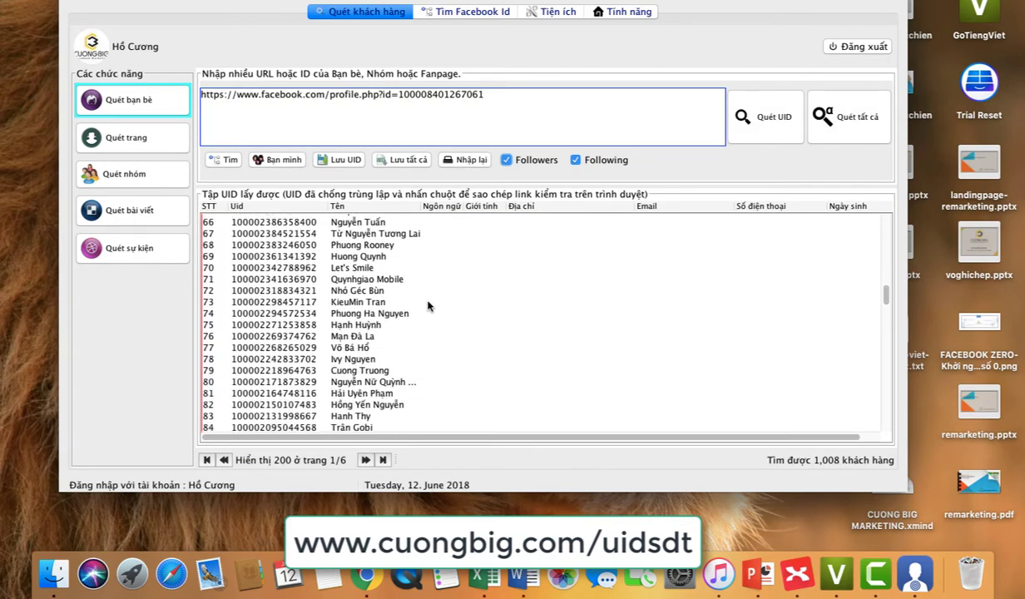
Look through the first page of UIDs and names scanned from the seller's friends and followers.
scroll(428, 306, down, 17)
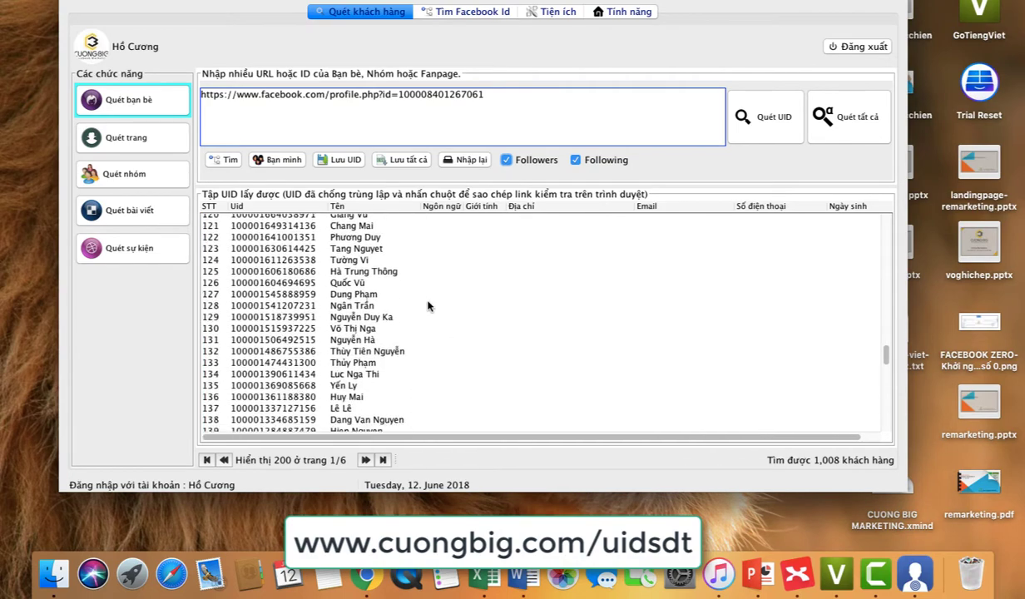
scroll(428, 306, down, 5)
scroll(427, 307, up, 17)
scroll(427, 306, up, 20)
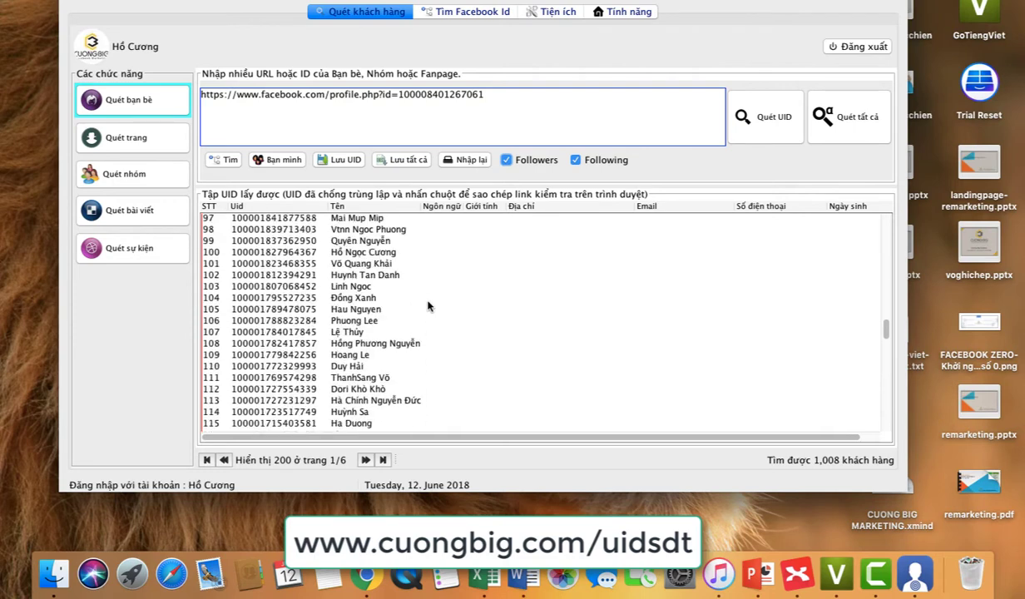
Set the scanner to Quét trang and switch to the Facebook news feed in Chrome.
click(116, 140)
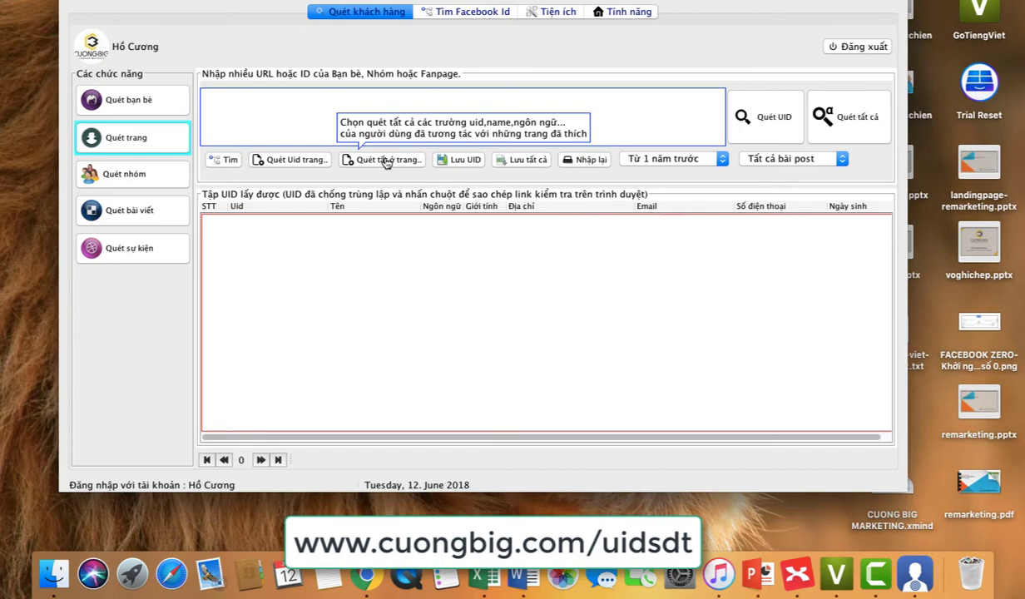
click(366, 574)
click(670, 41)
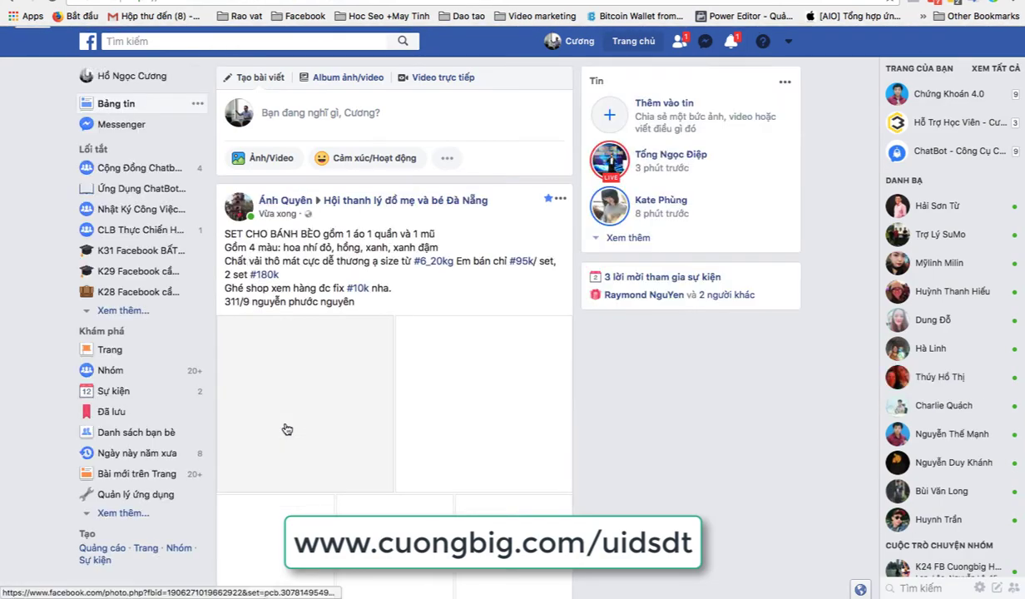
Find the sponsored Babylons Group post in the news feed, open its fanpage and copy the page URL.
scroll(286, 429, down, 5)
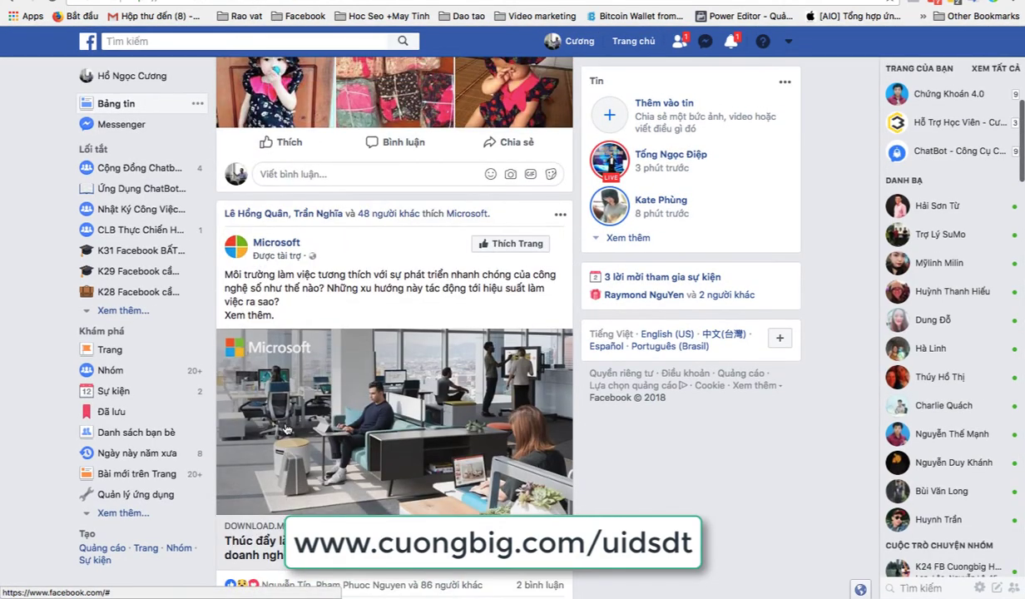
scroll(285, 429, down, 10)
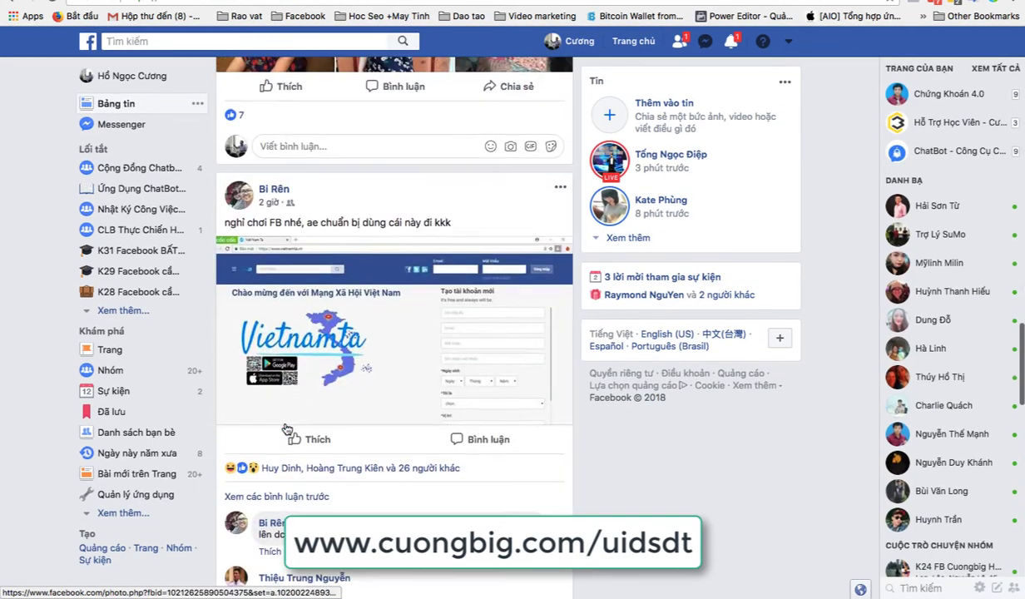
scroll(286, 429, down, 10)
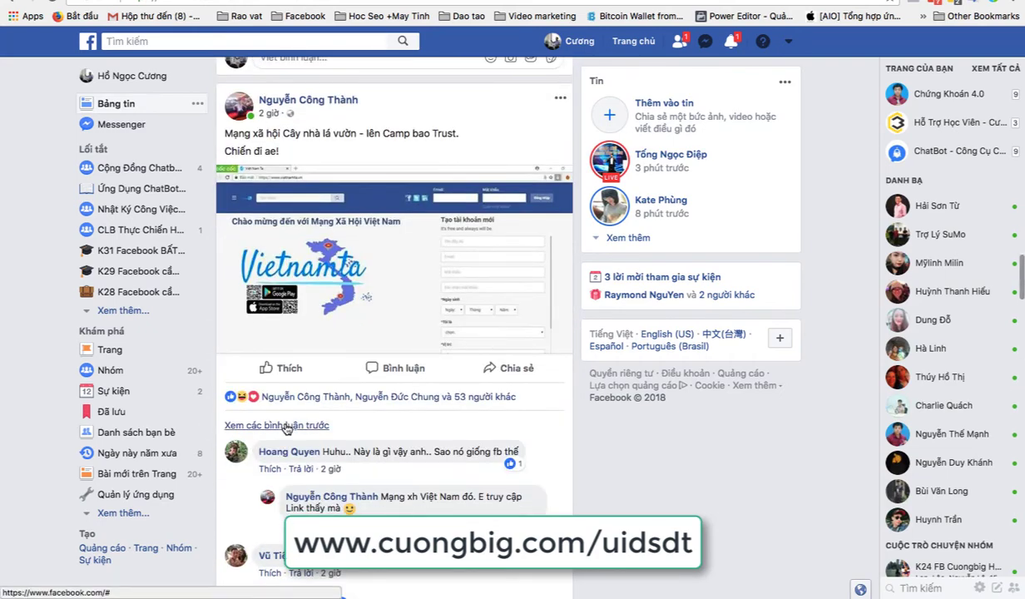
scroll(285, 429, down, 12)
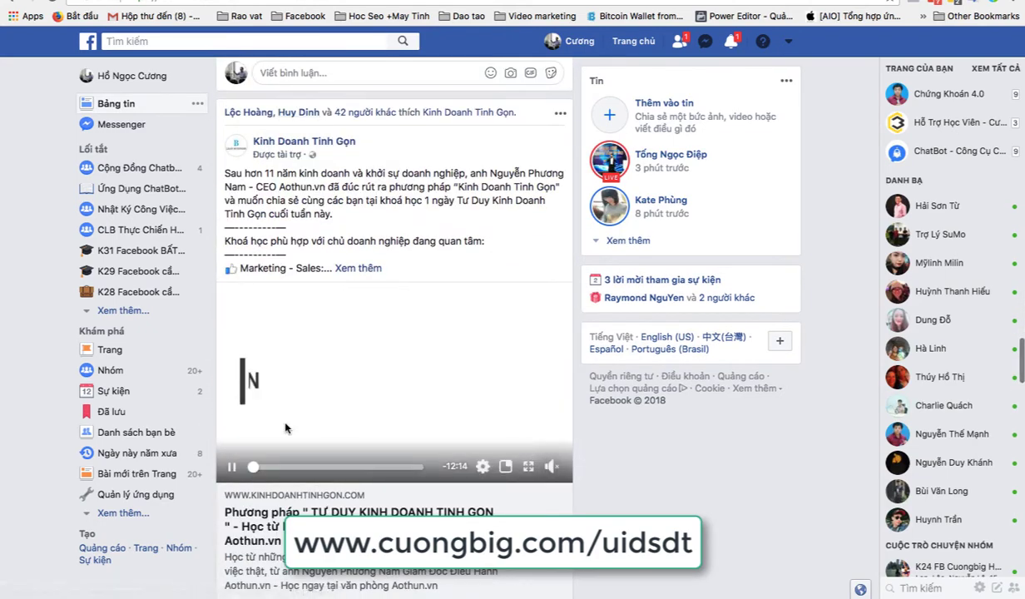
scroll(286, 429, down, 12)
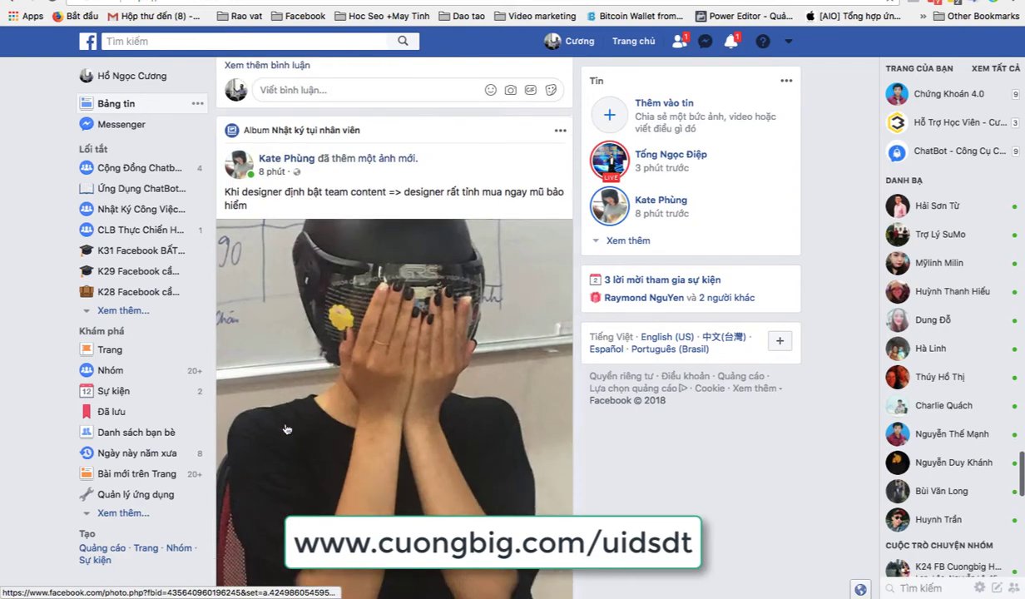
scroll(286, 429, down, 12)
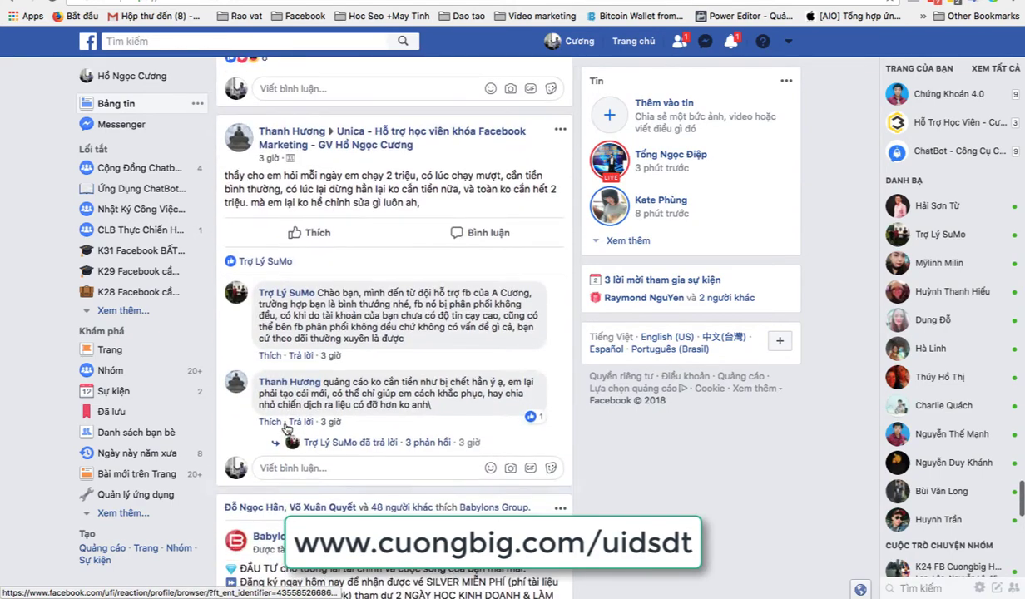
scroll(288, 428, down, 3)
scroll(291, 193, up, 1)
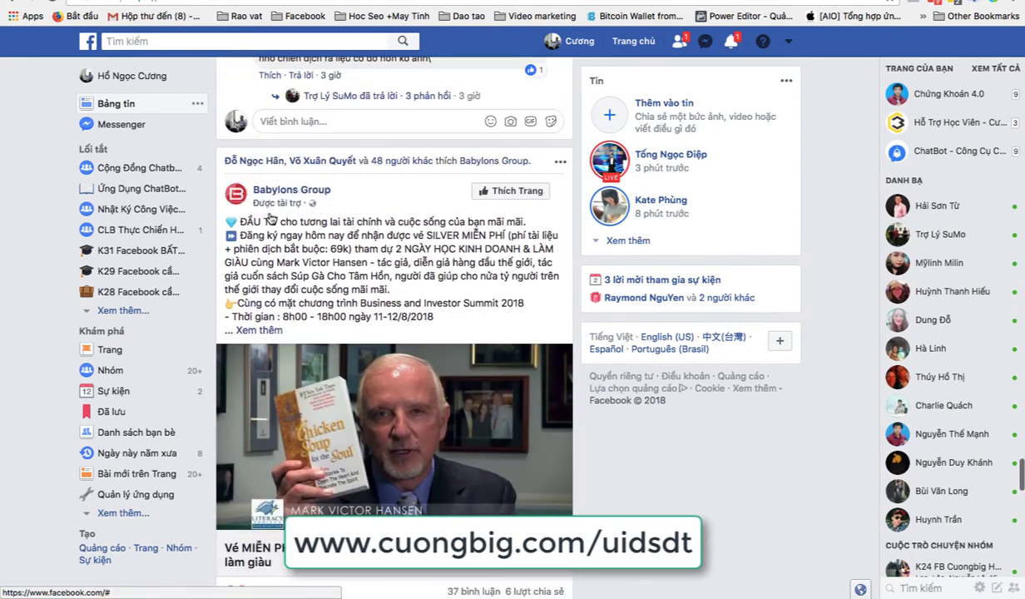
click(291, 191)
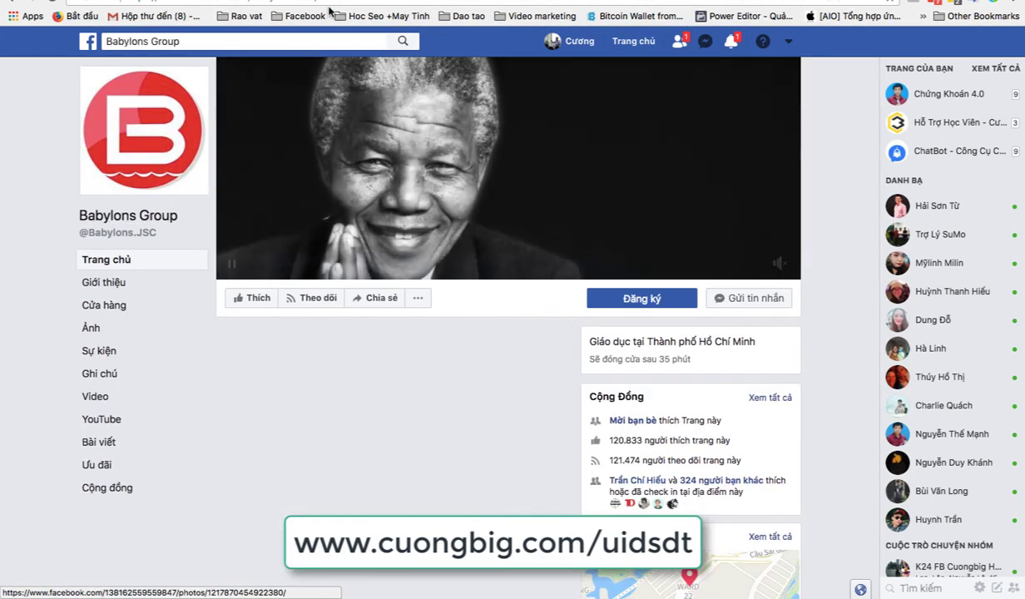
click(325, 2)
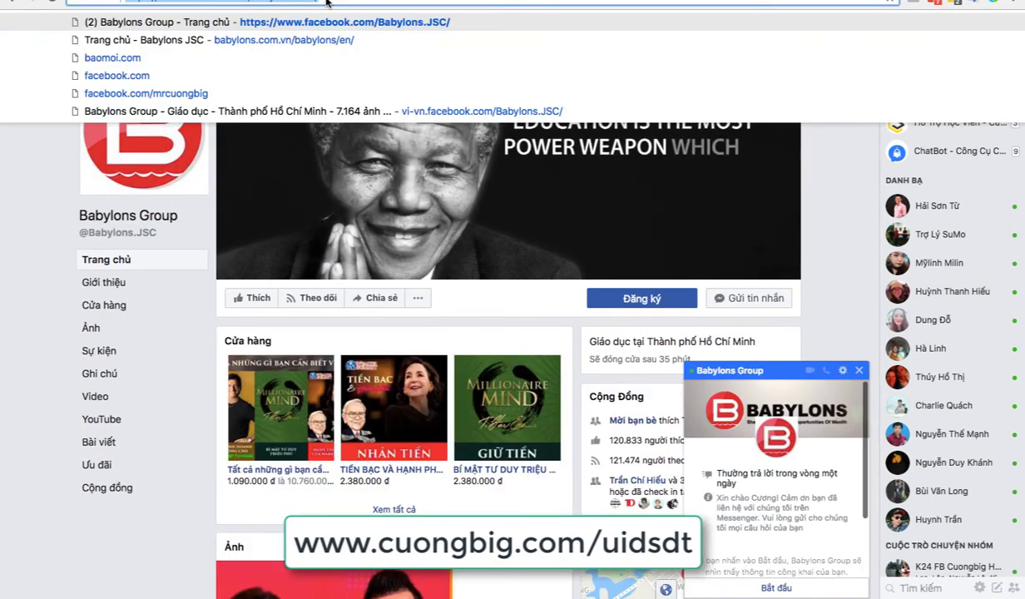
key(ctrl+Up)
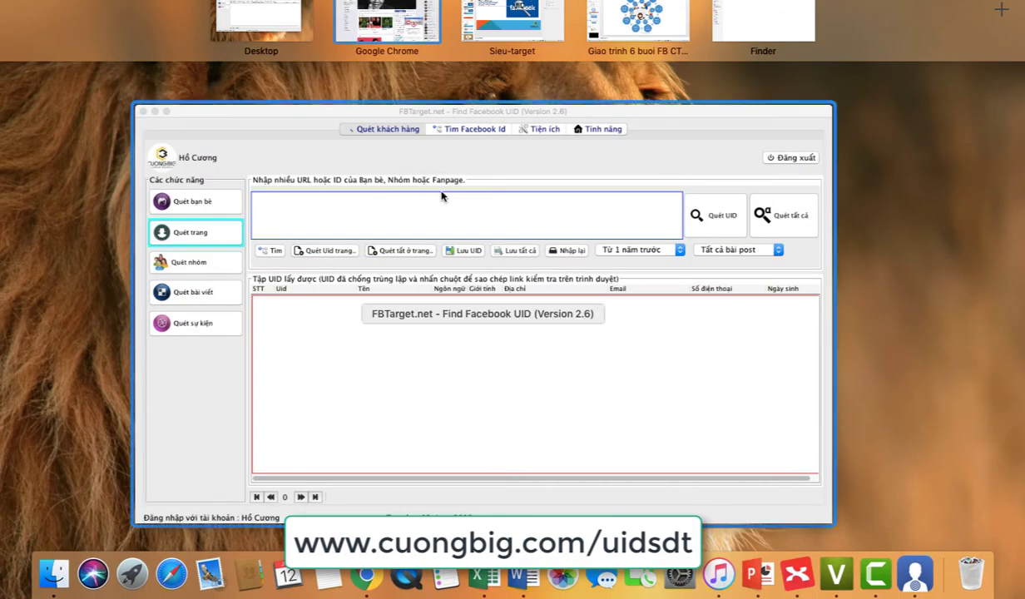
click(409, 200)
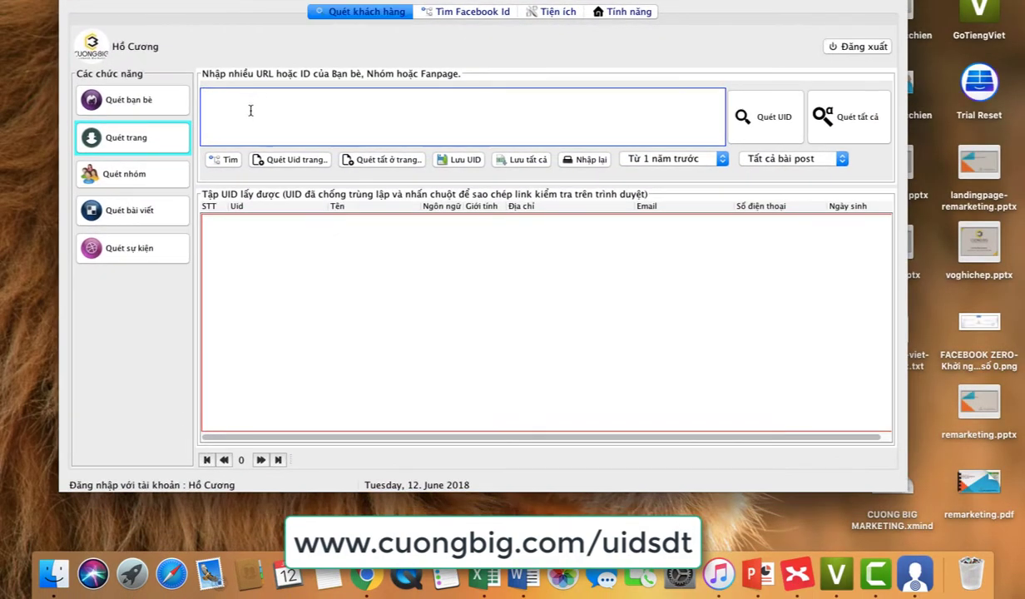
text(https://www.facebook.com/Babylons.JSC/)
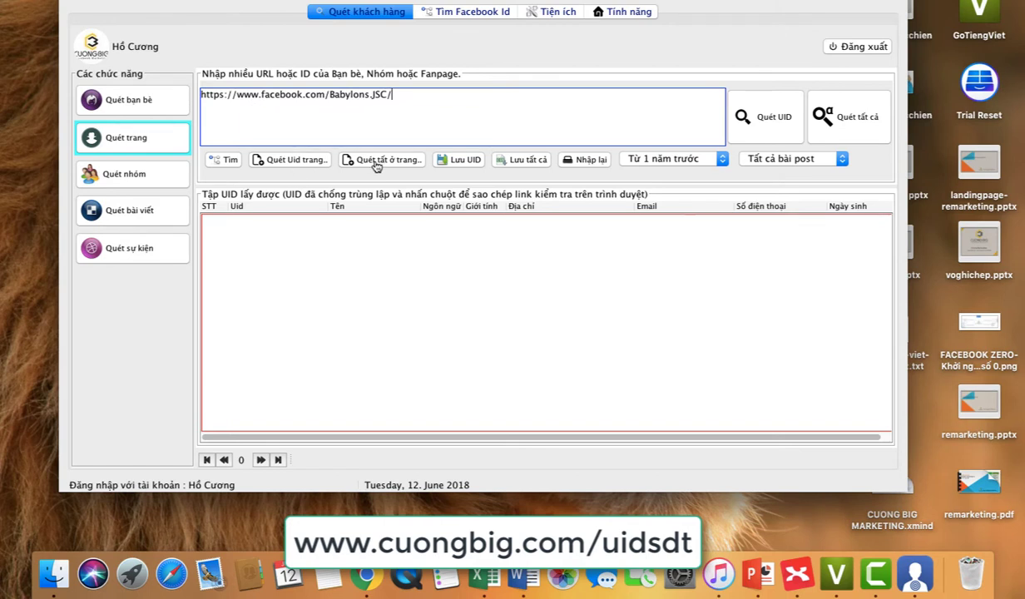
click(376, 163)
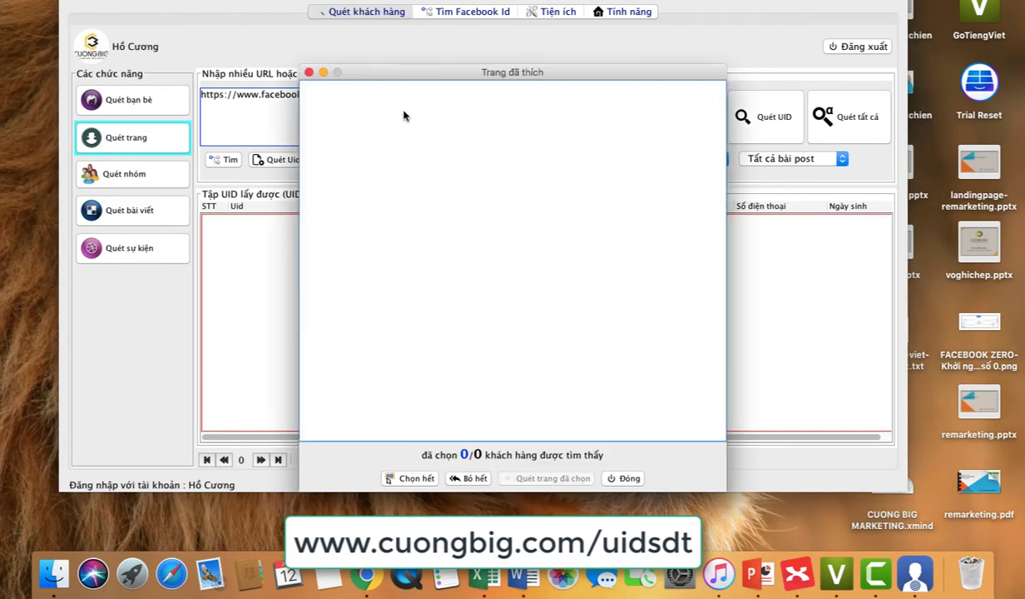
click(310, 73)
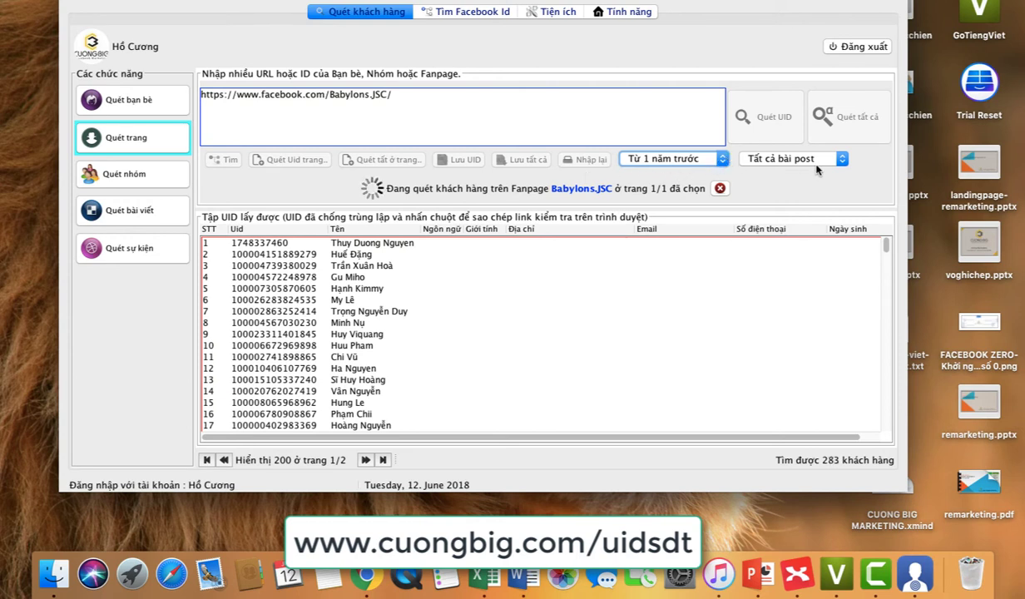
Keep the post range at Tất cả bài post and stop the running fanpage scan.
click(786, 160)
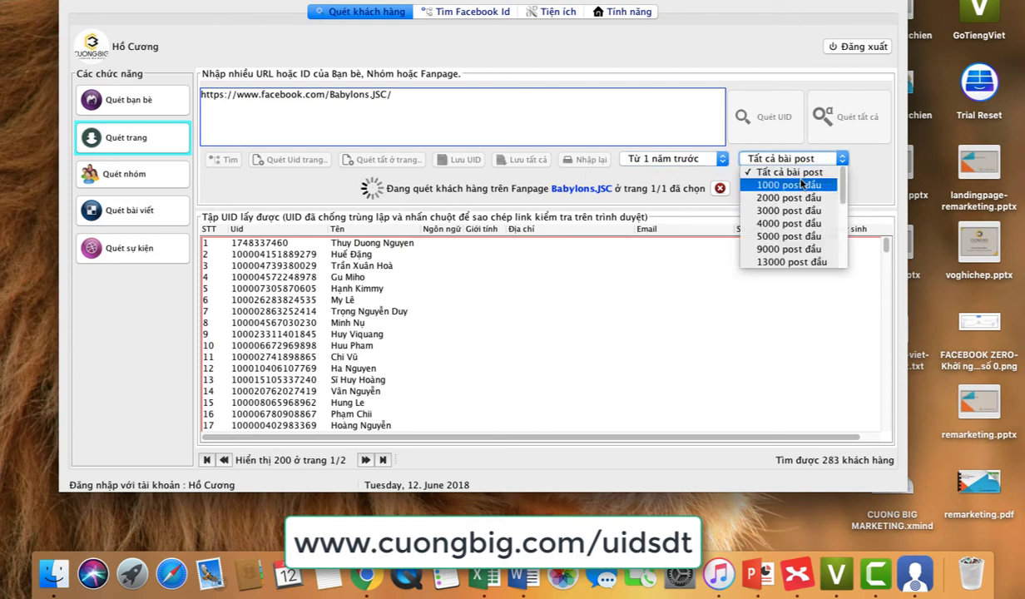
click(799, 173)
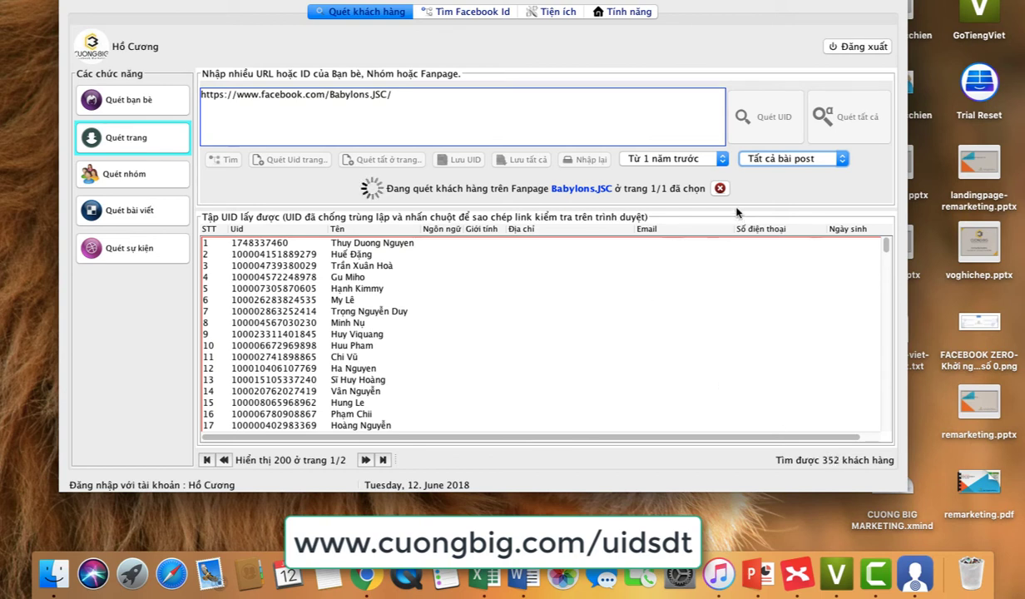
click(721, 190)
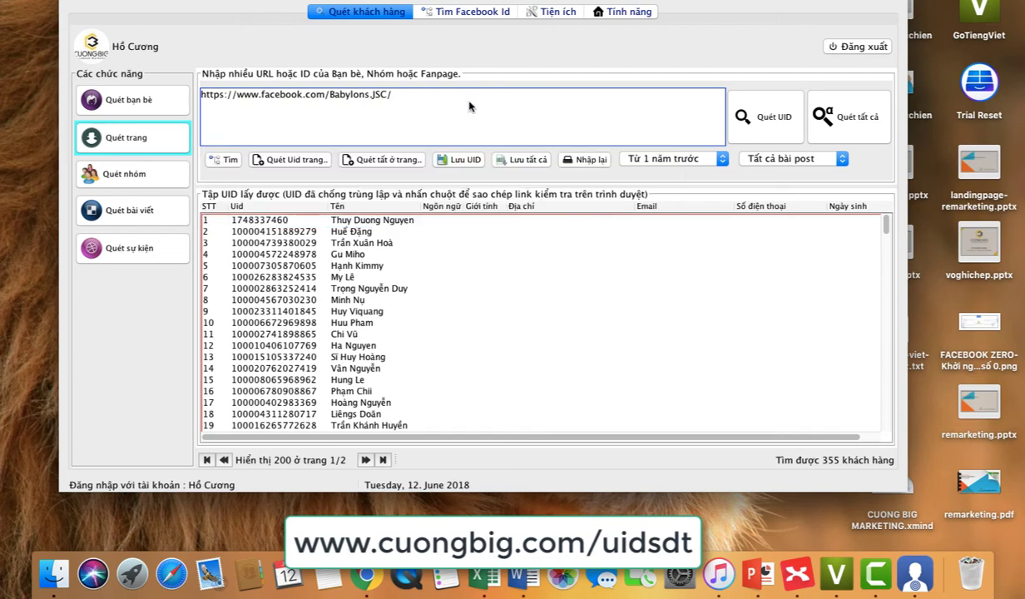
click(447, 11)
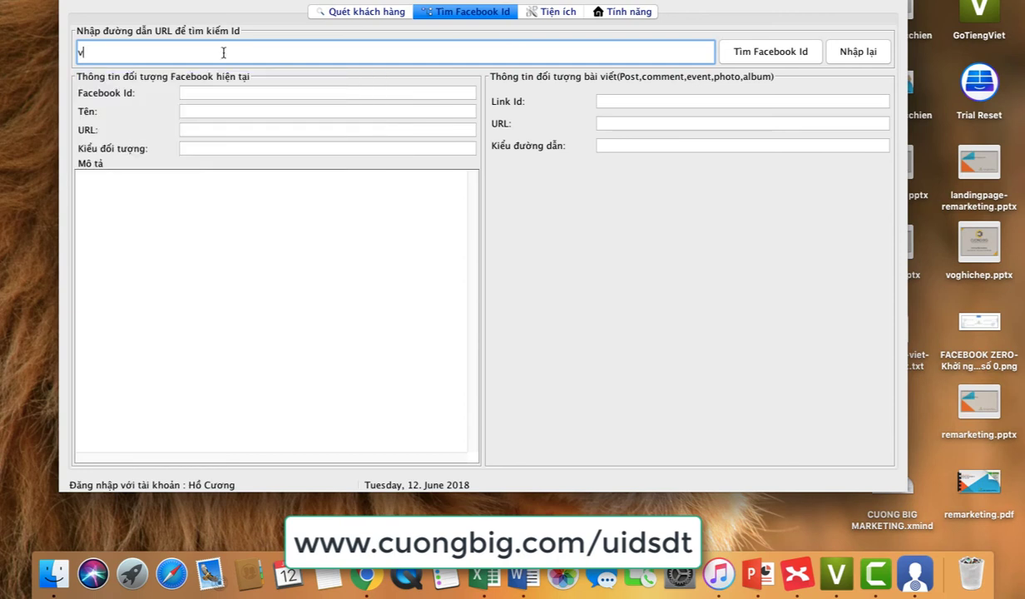
text(https://www.facebook.com/Babylons.JSC/)
click(750, 52)
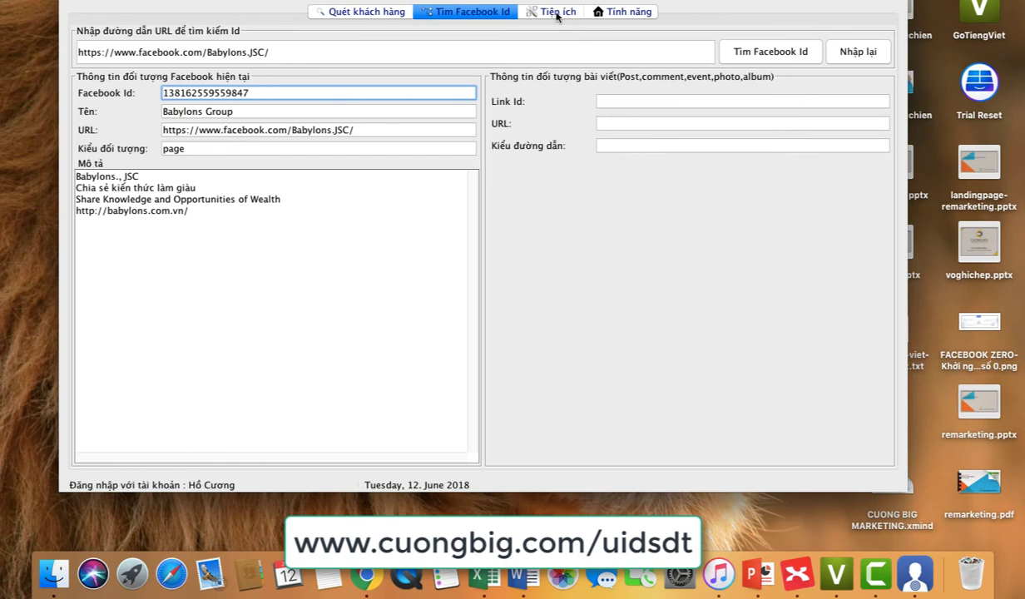
Examine the utilities for filtering customer files, including the phone number condition, and for splitting and merging them.
click(528, 16)
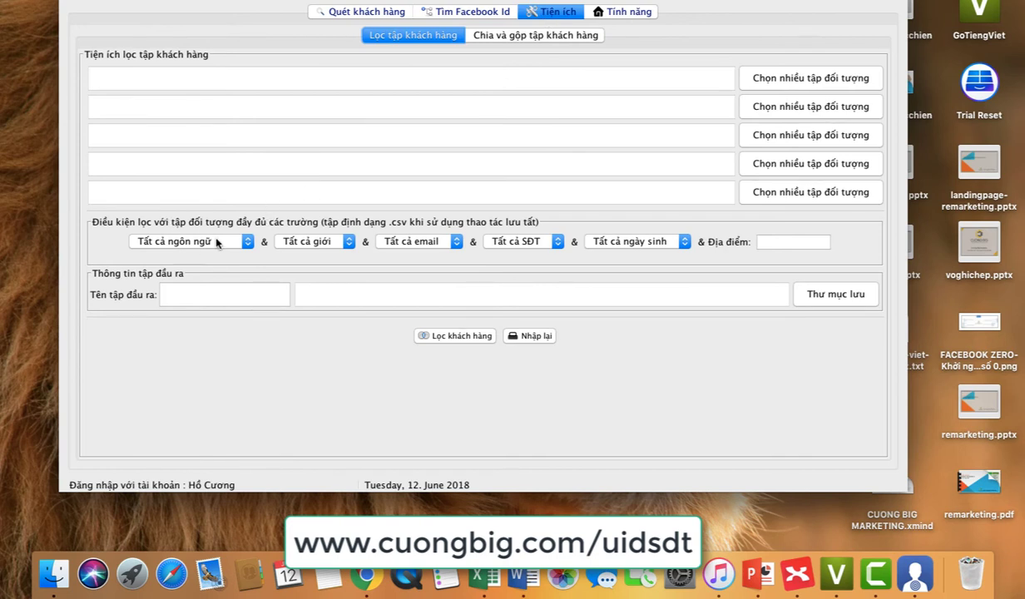
click(556, 242)
click(524, 240)
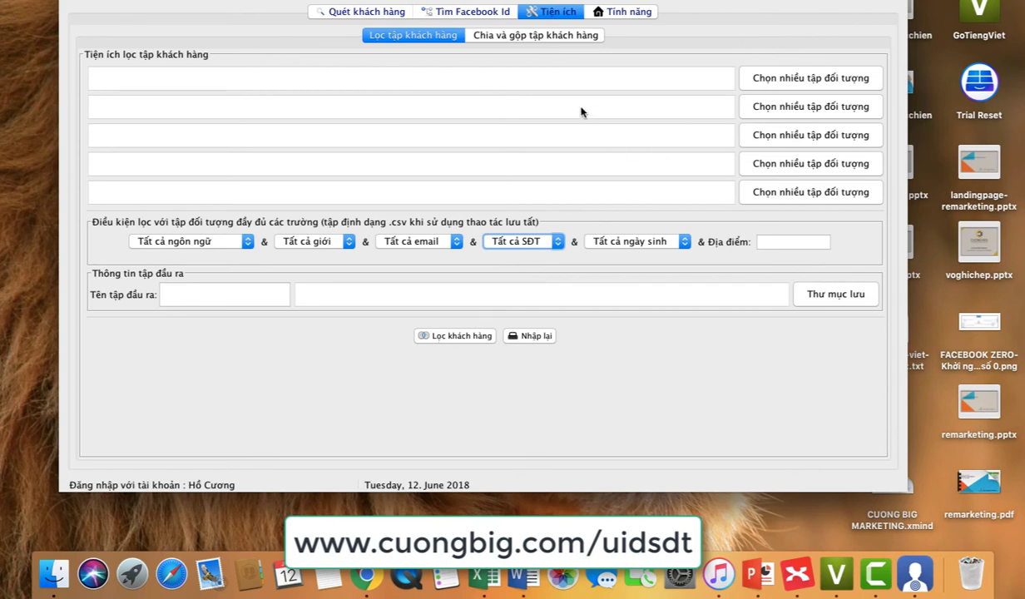
click(491, 37)
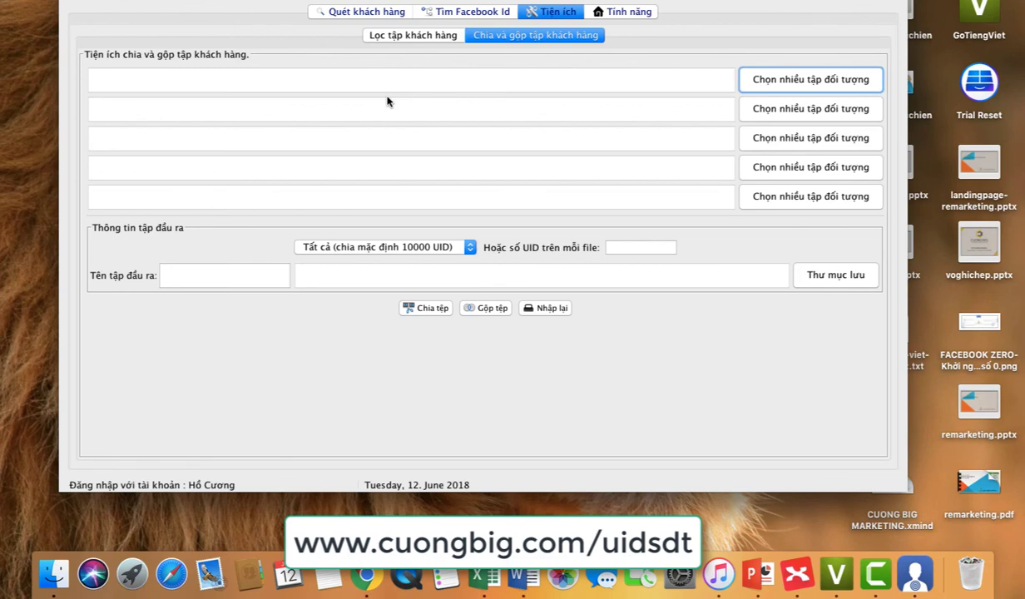
Look over the Tính năng feature overview and return to Quét khách hàng.
click(591, 14)
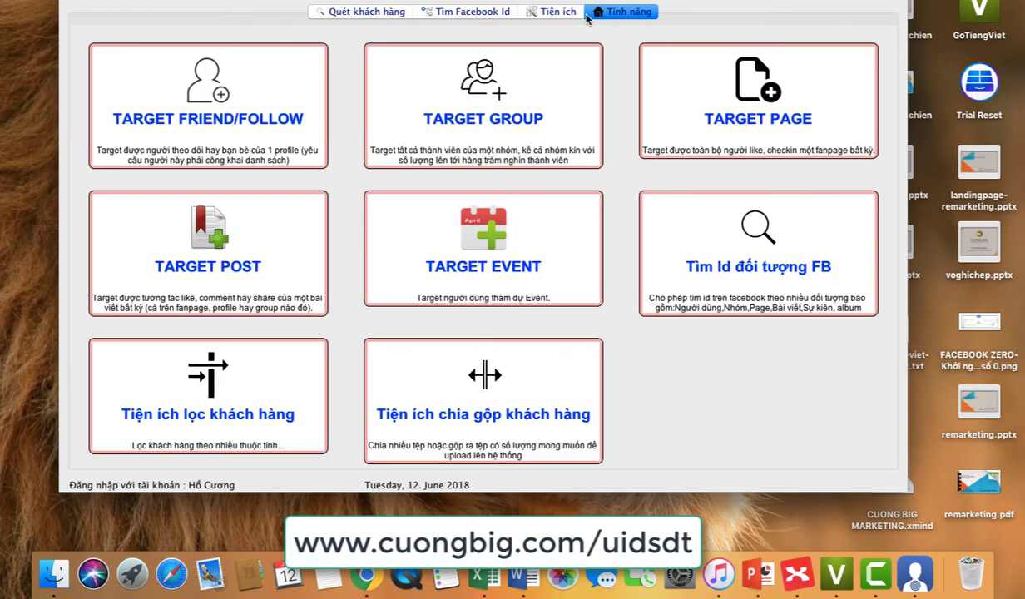
click(465, 14)
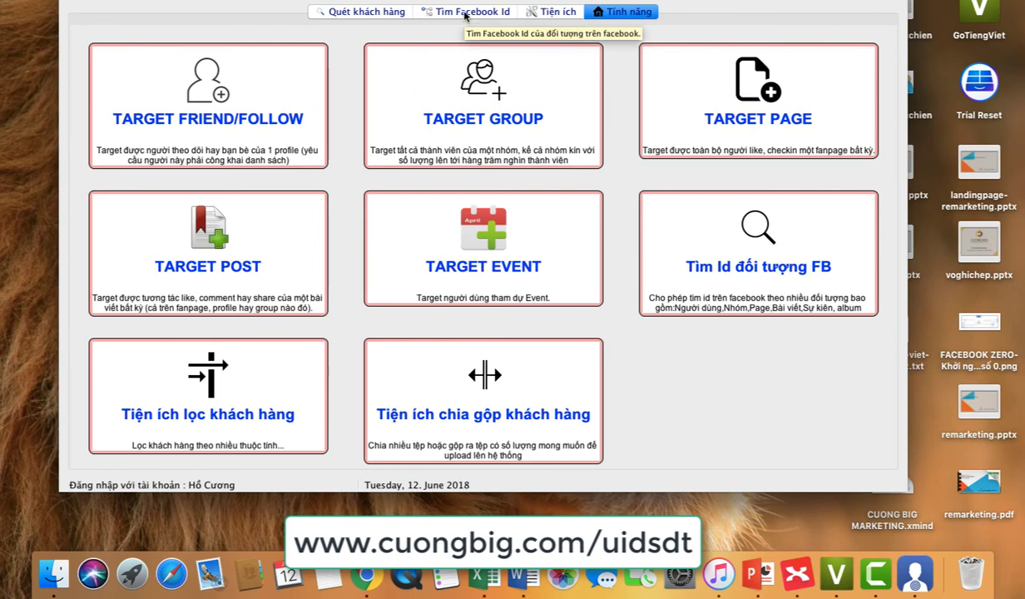
click(464, 13)
click(334, 12)
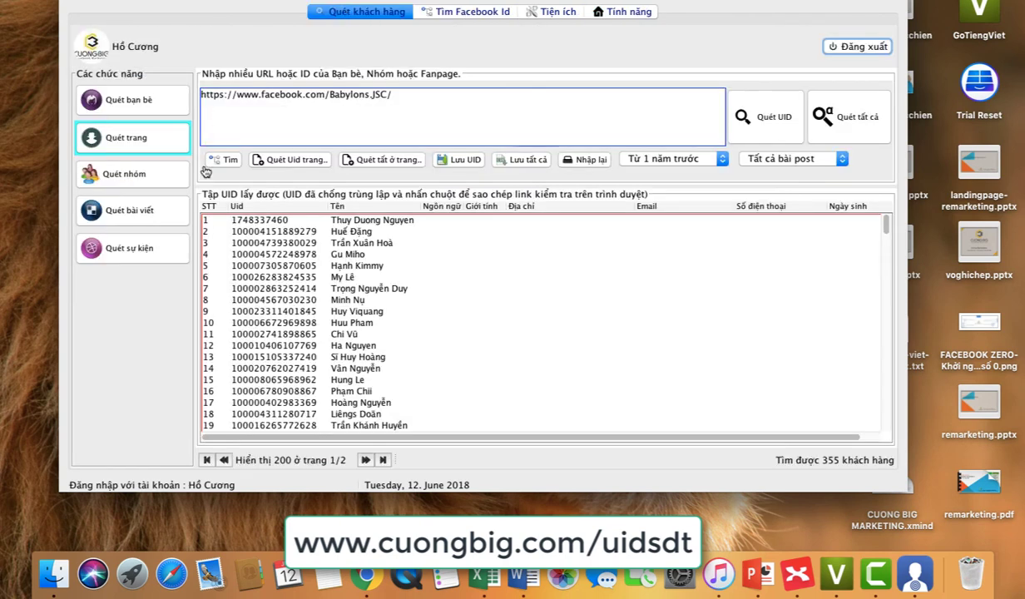
Examine the scan options offered for groups, posts, friends, pages and events, ending on Quét trang.
click(129, 182)
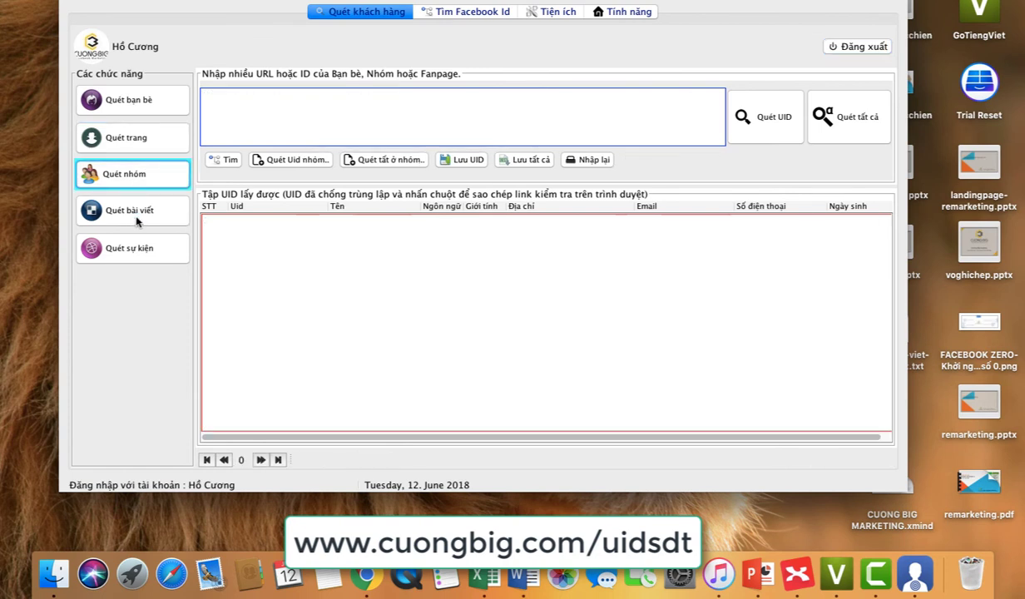
click(136, 218)
click(146, 104)
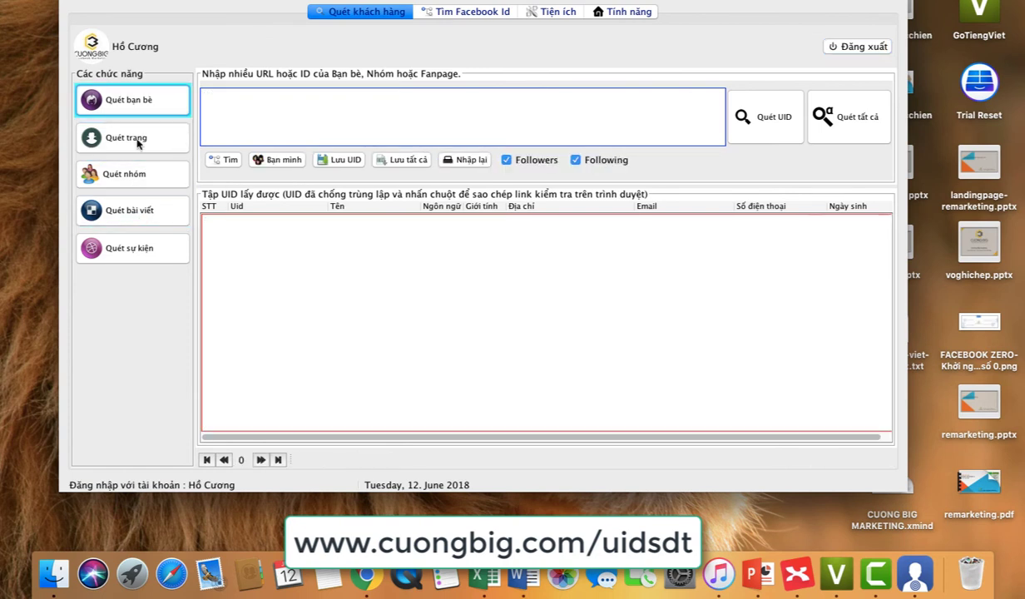
click(137, 140)
click(156, 178)
click(143, 200)
click(142, 260)
mouse_move(225, 131)
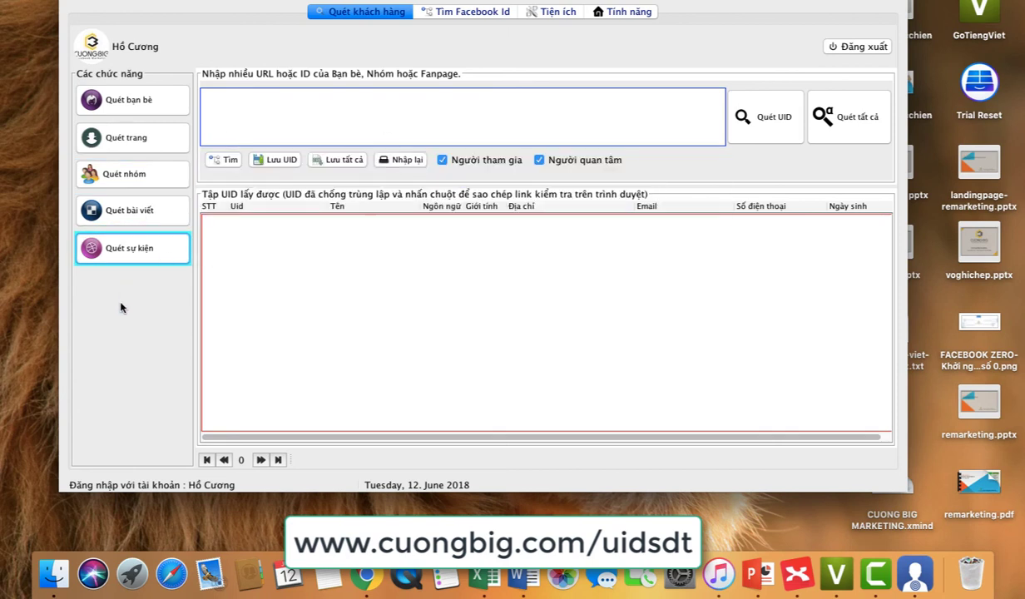
click(139, 147)
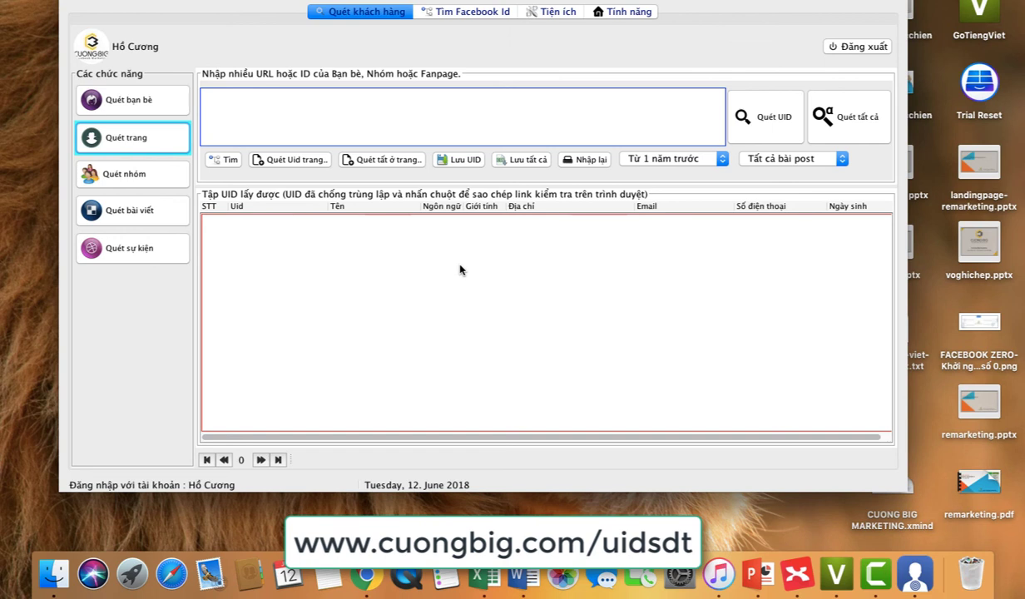
click(670, 2)
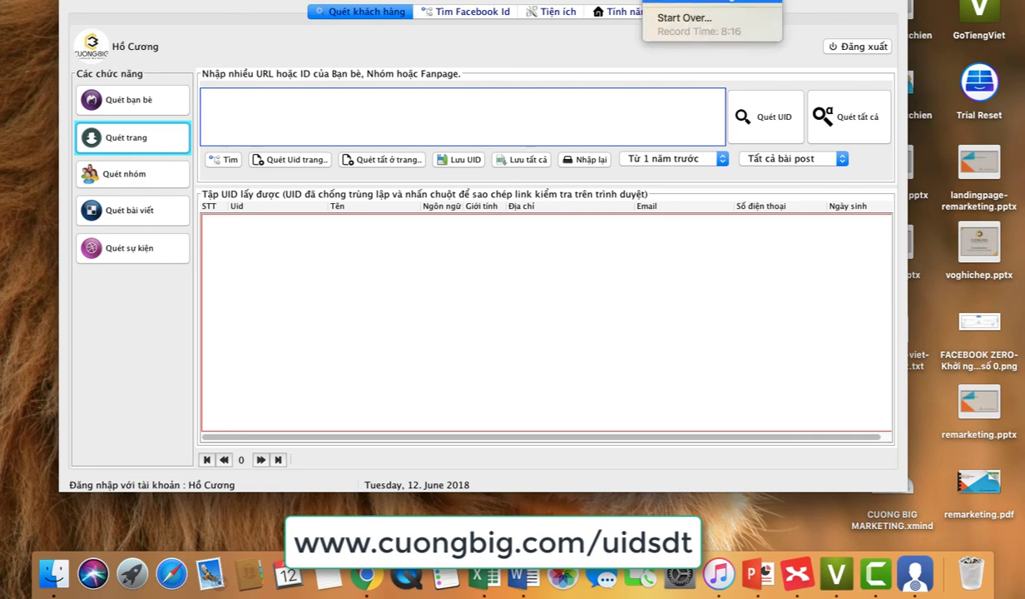